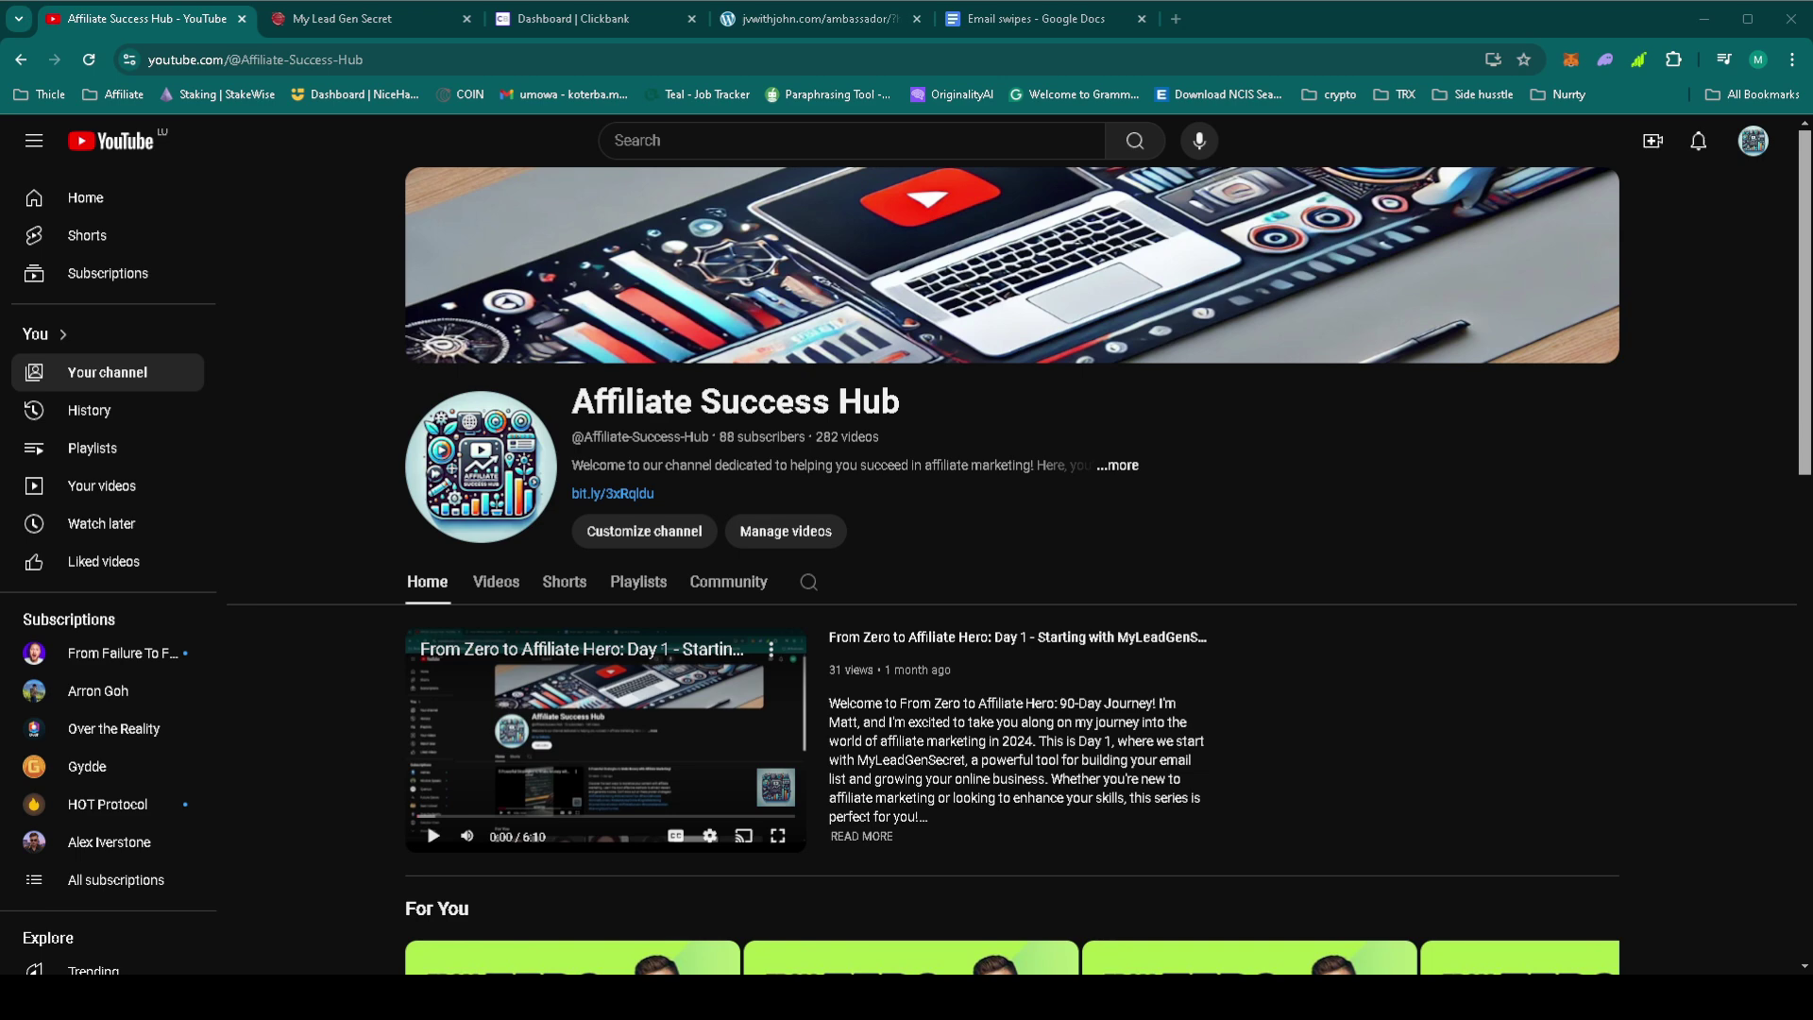
- In MyLeadGenSecret, bring up the Statistics page with the opens-and-clicks chart and per-mailing send and click rates
{"action": "left_click", "coordinate": [342, 18]}
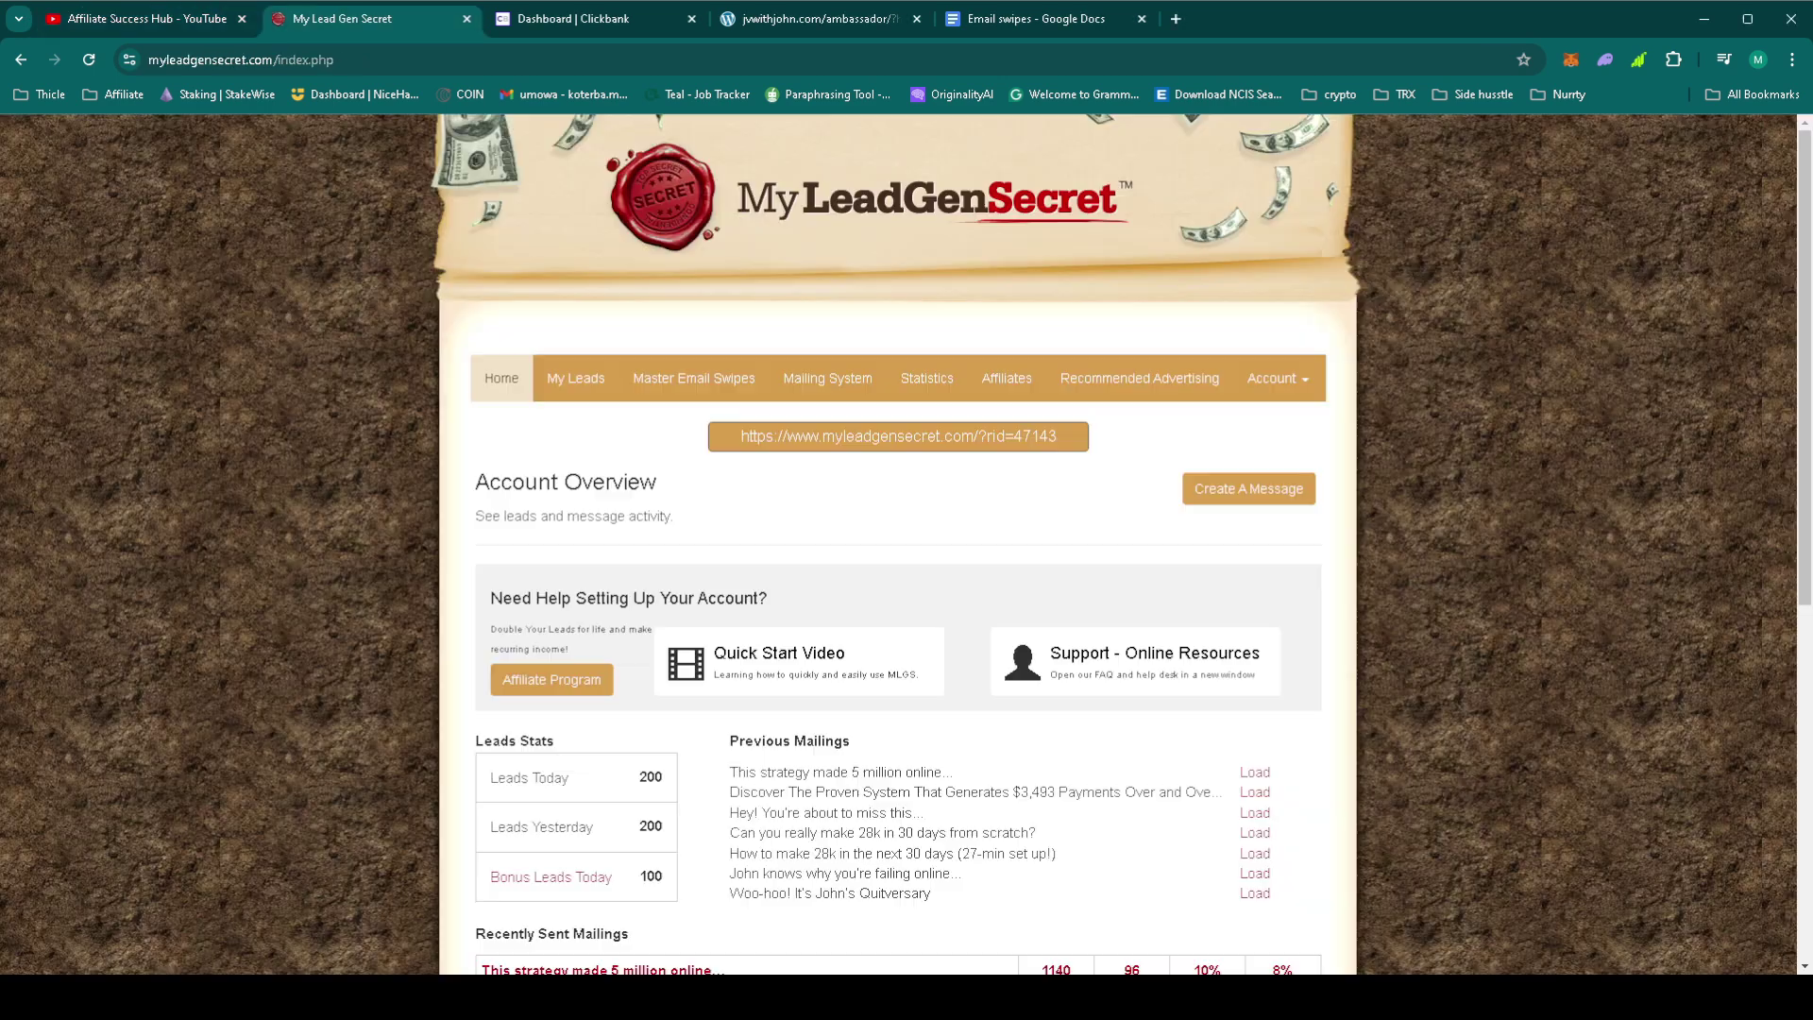
{"action": "left_click", "coordinate": [927, 377]}
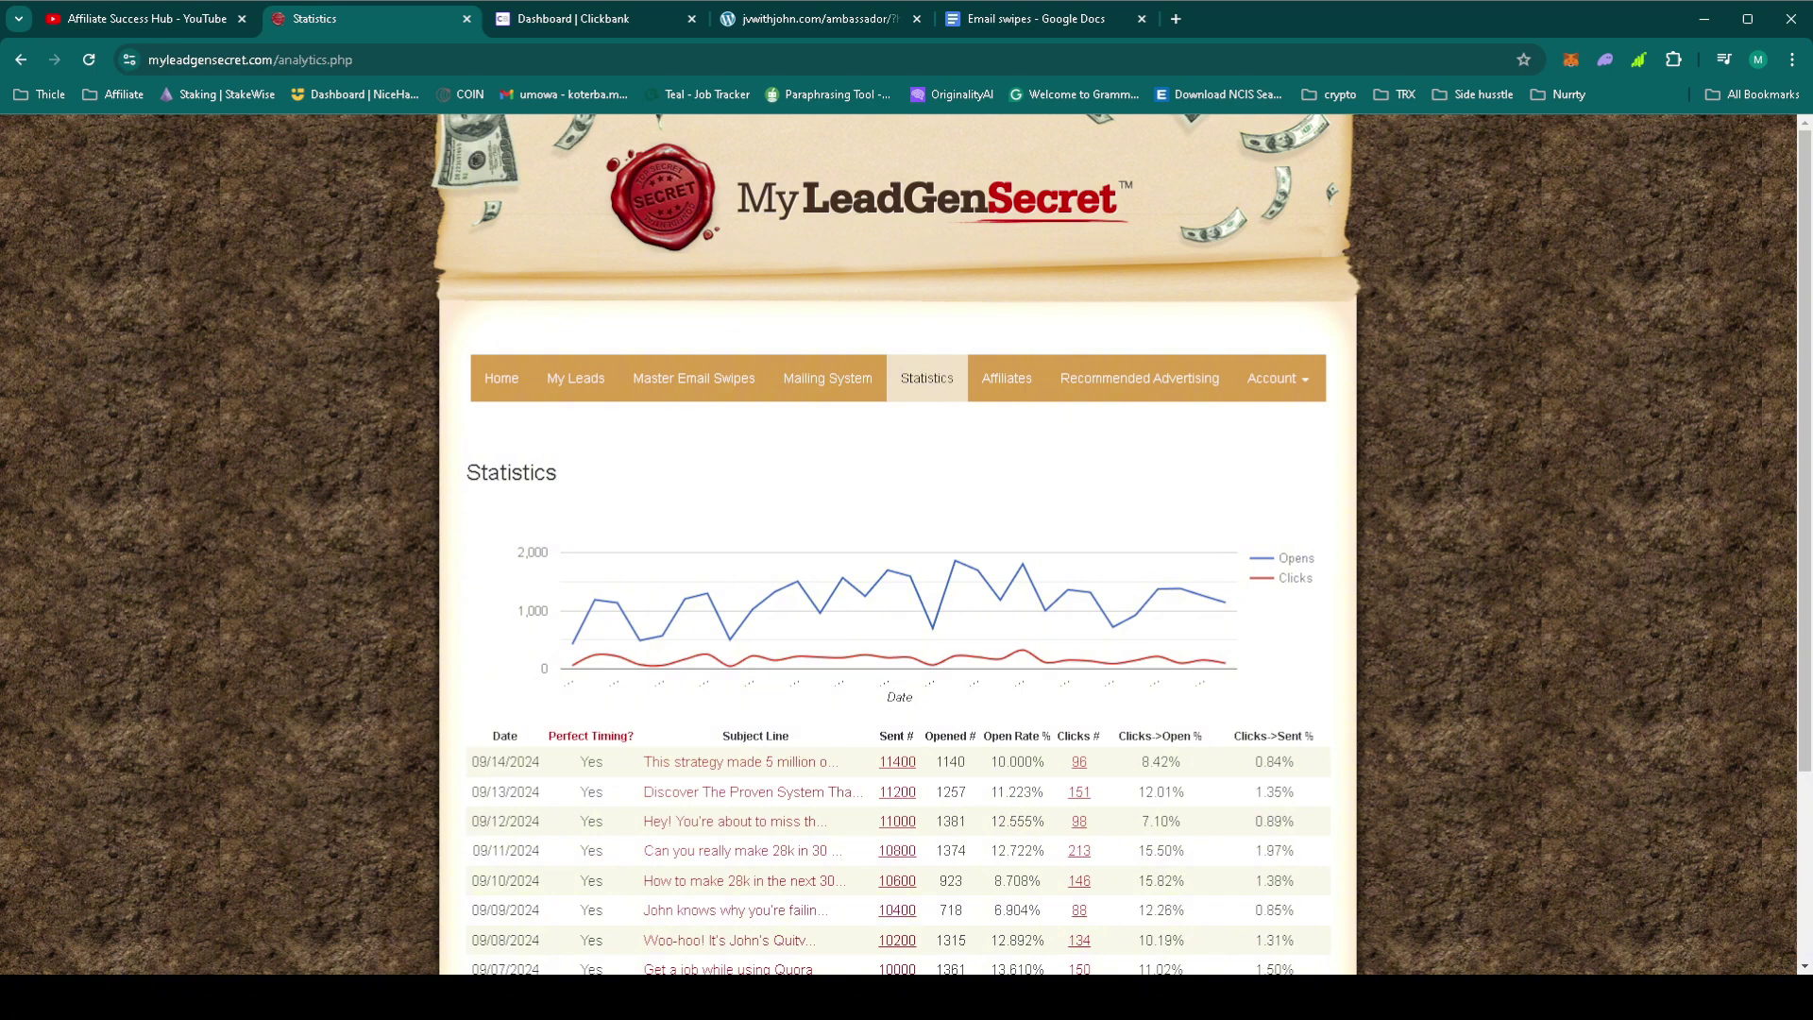
- On the ambassador site, expand Free Workshop Email #2 and select its text from Subject to the last [LINK]
{"action": "left_click", "coordinate": [791, 25]}
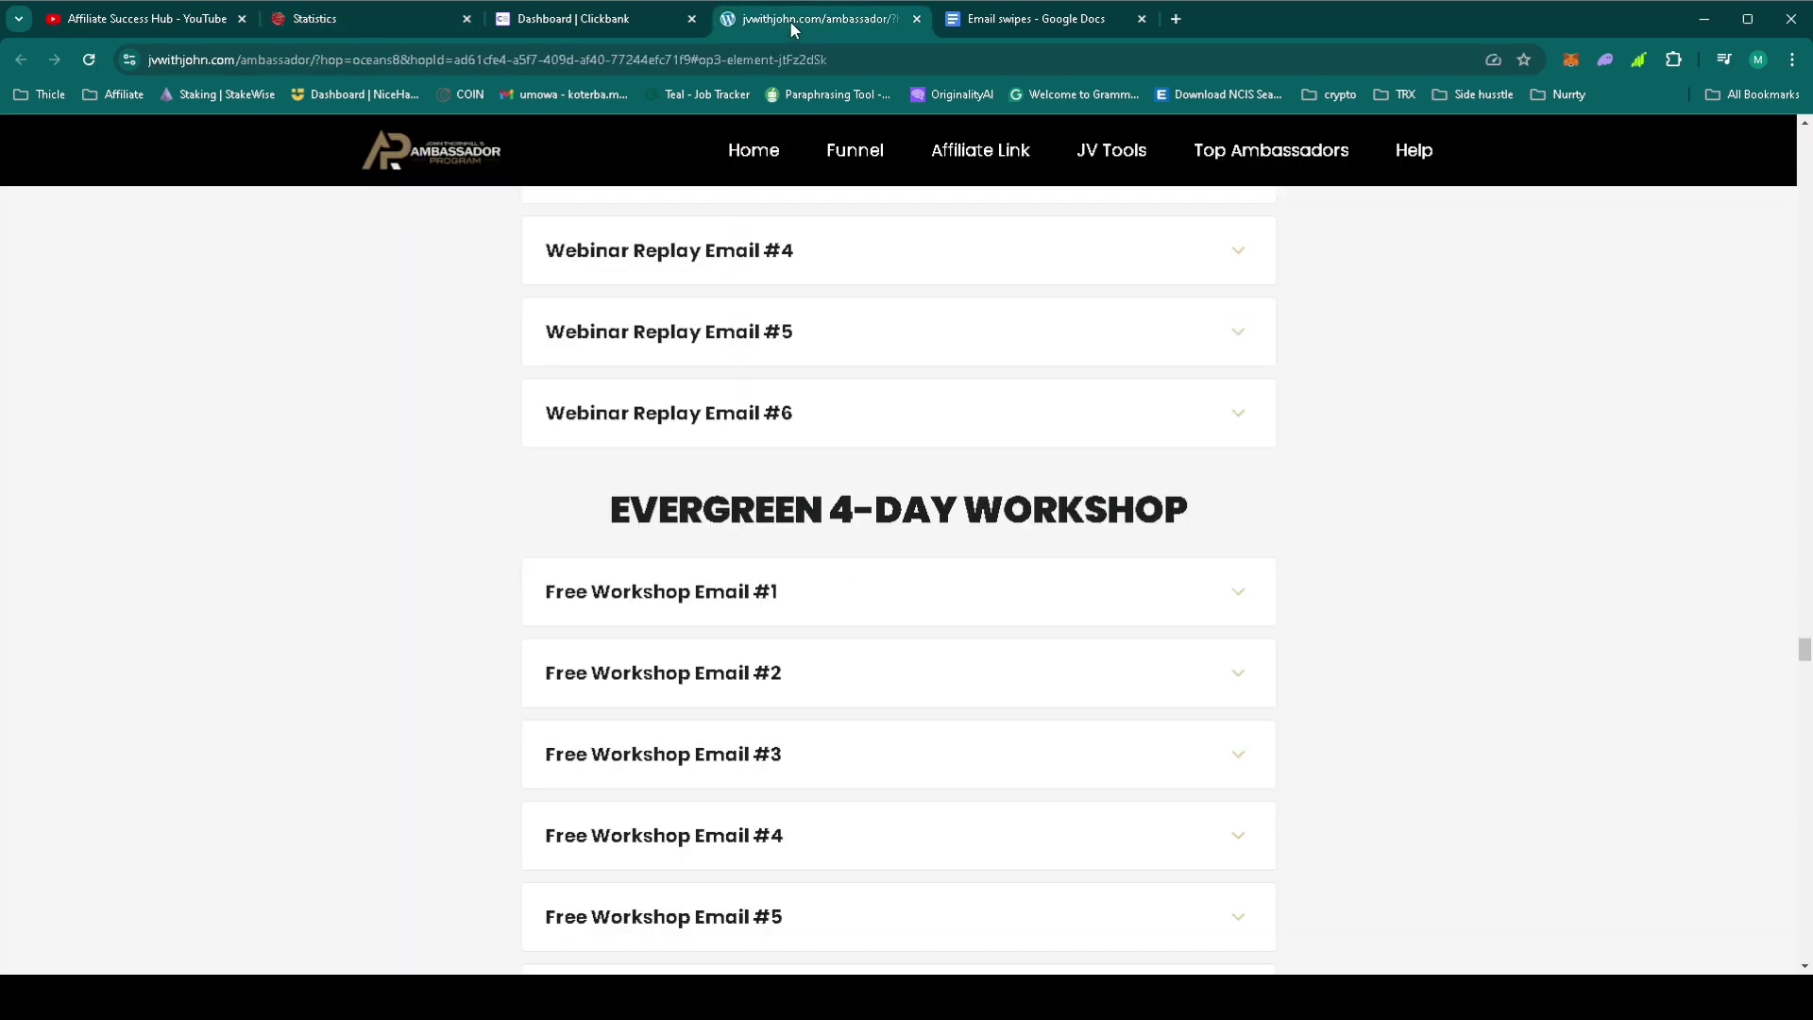
{"action": "left_click", "coordinate": [865, 676]}
{"action": "scroll", "coordinate": [865, 671], "scroll_direction": "down", "scroll_amount": 4}
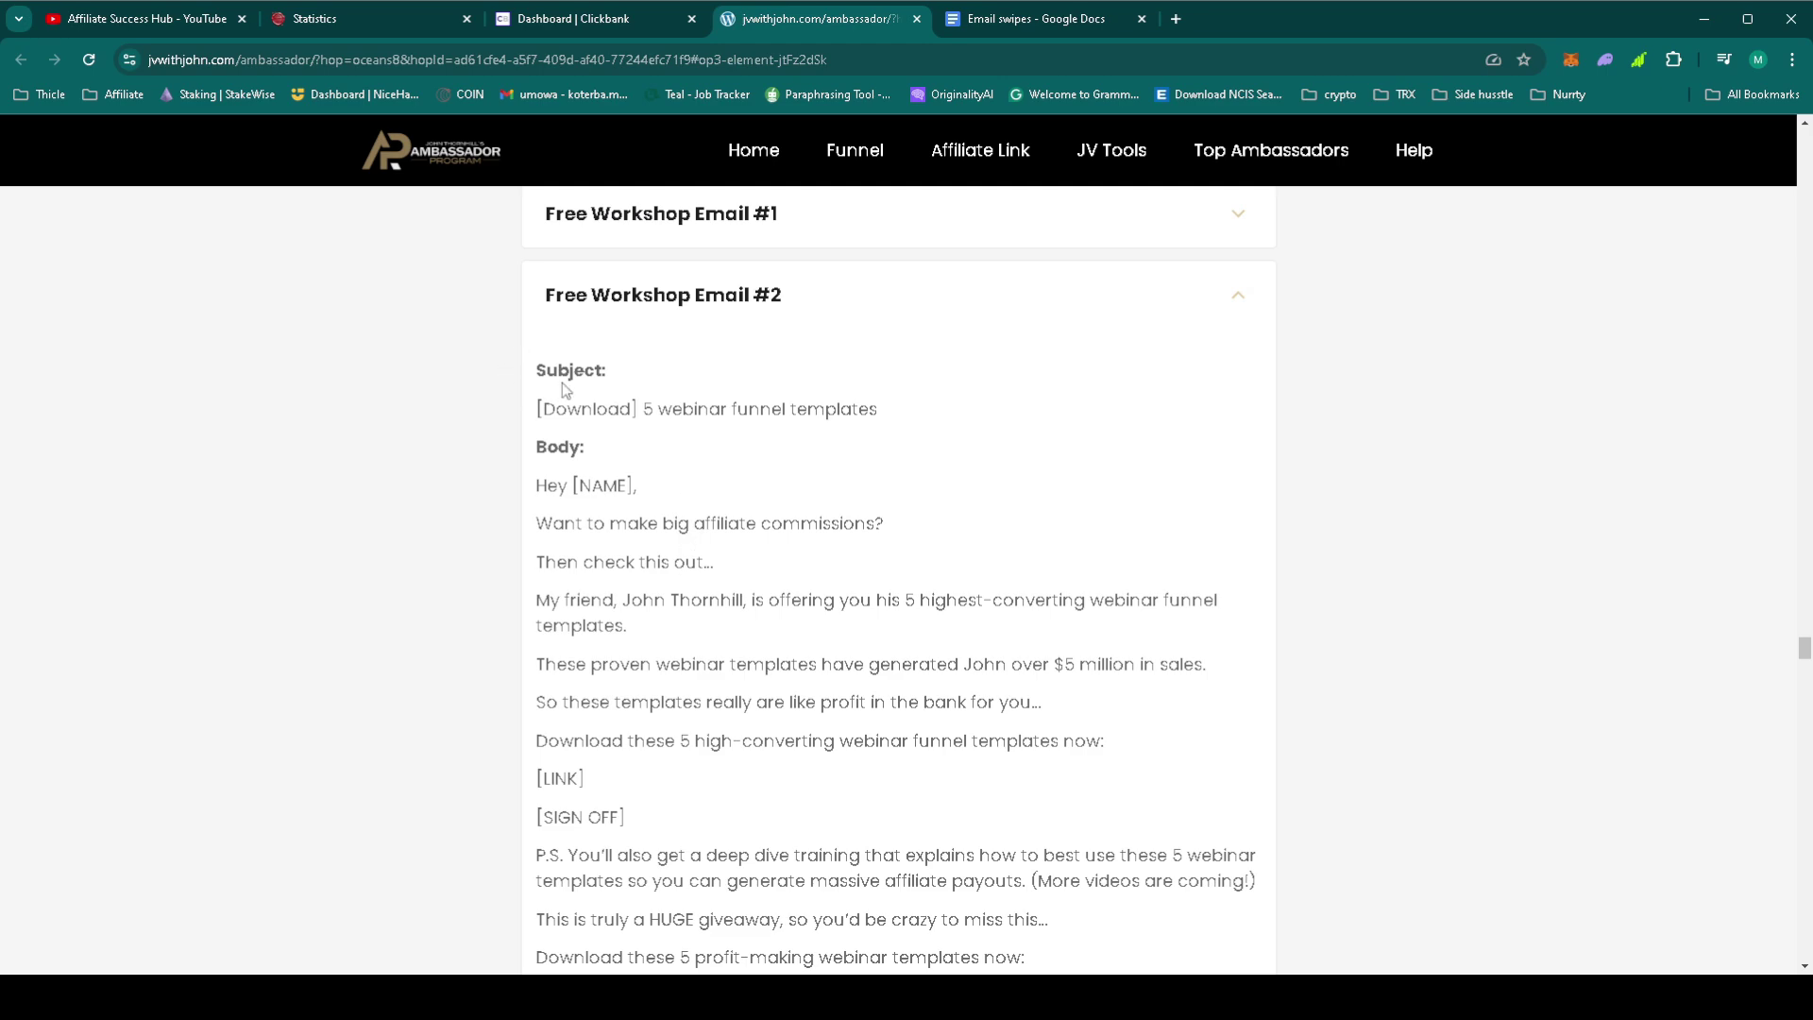
{"action": "left_click_drag", "start_coordinate": [539, 371], "coordinate": [862, 453]}
{"action": "key", "text": "ctrl+c"}
{"action": "scroll", "coordinate": [793, 538], "scroll_direction": "down", "scroll_amount": 6}
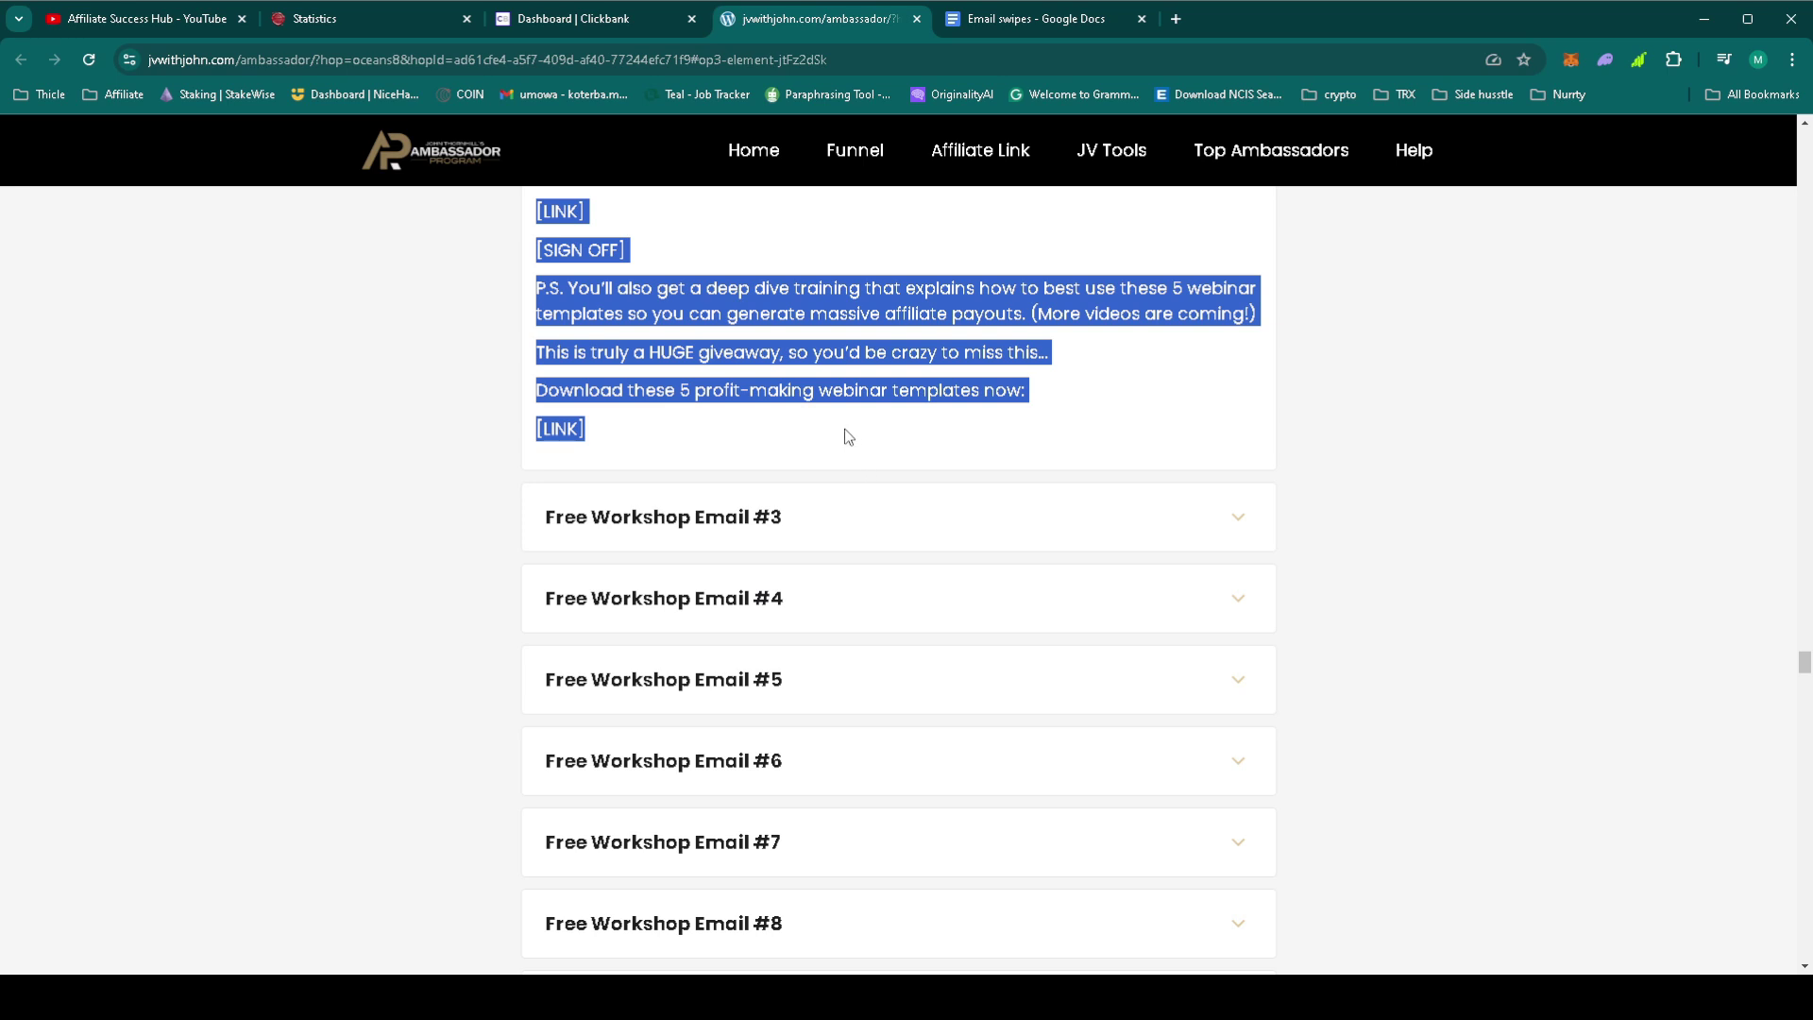
- Paste the workshop email without formatting below the Day 48 link in Email swipes
{"action": "left_click", "coordinate": [1036, 19]}
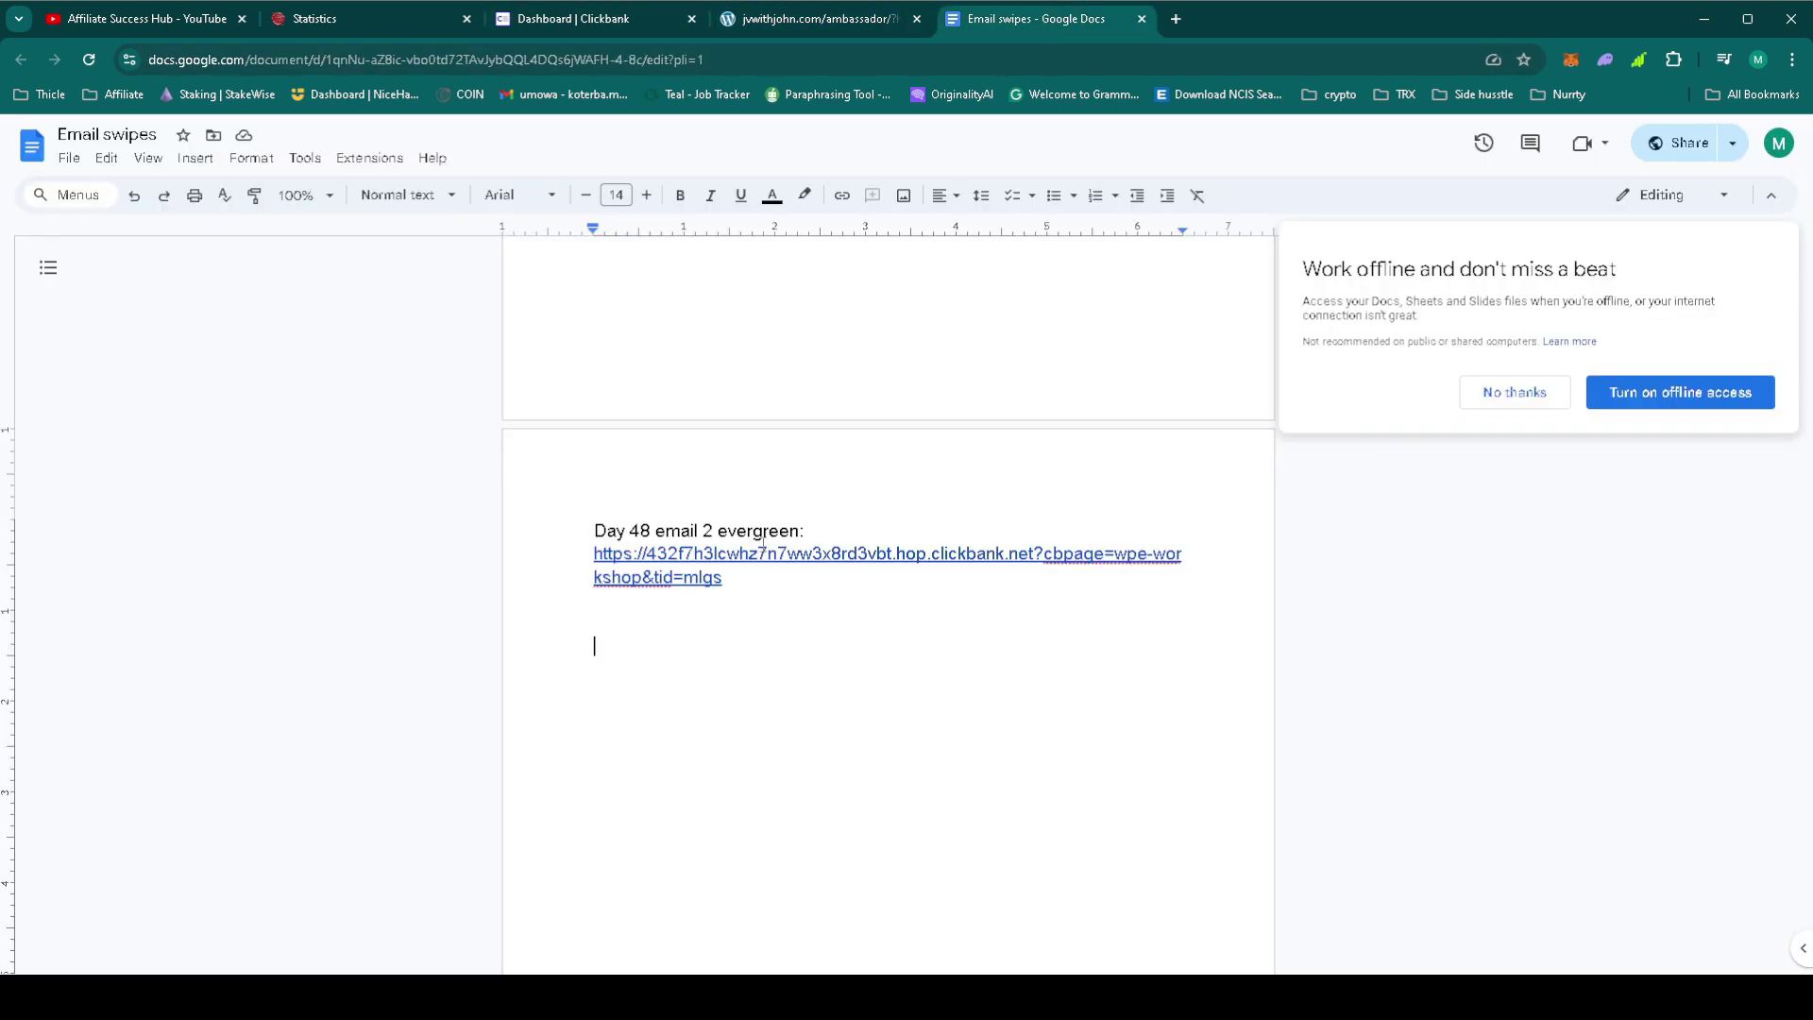
{"action": "scroll", "coordinate": [665, 434], "scroll_direction": "down", "scroll_amount": 3}
{"action": "right_click", "coordinate": [665, 436]}
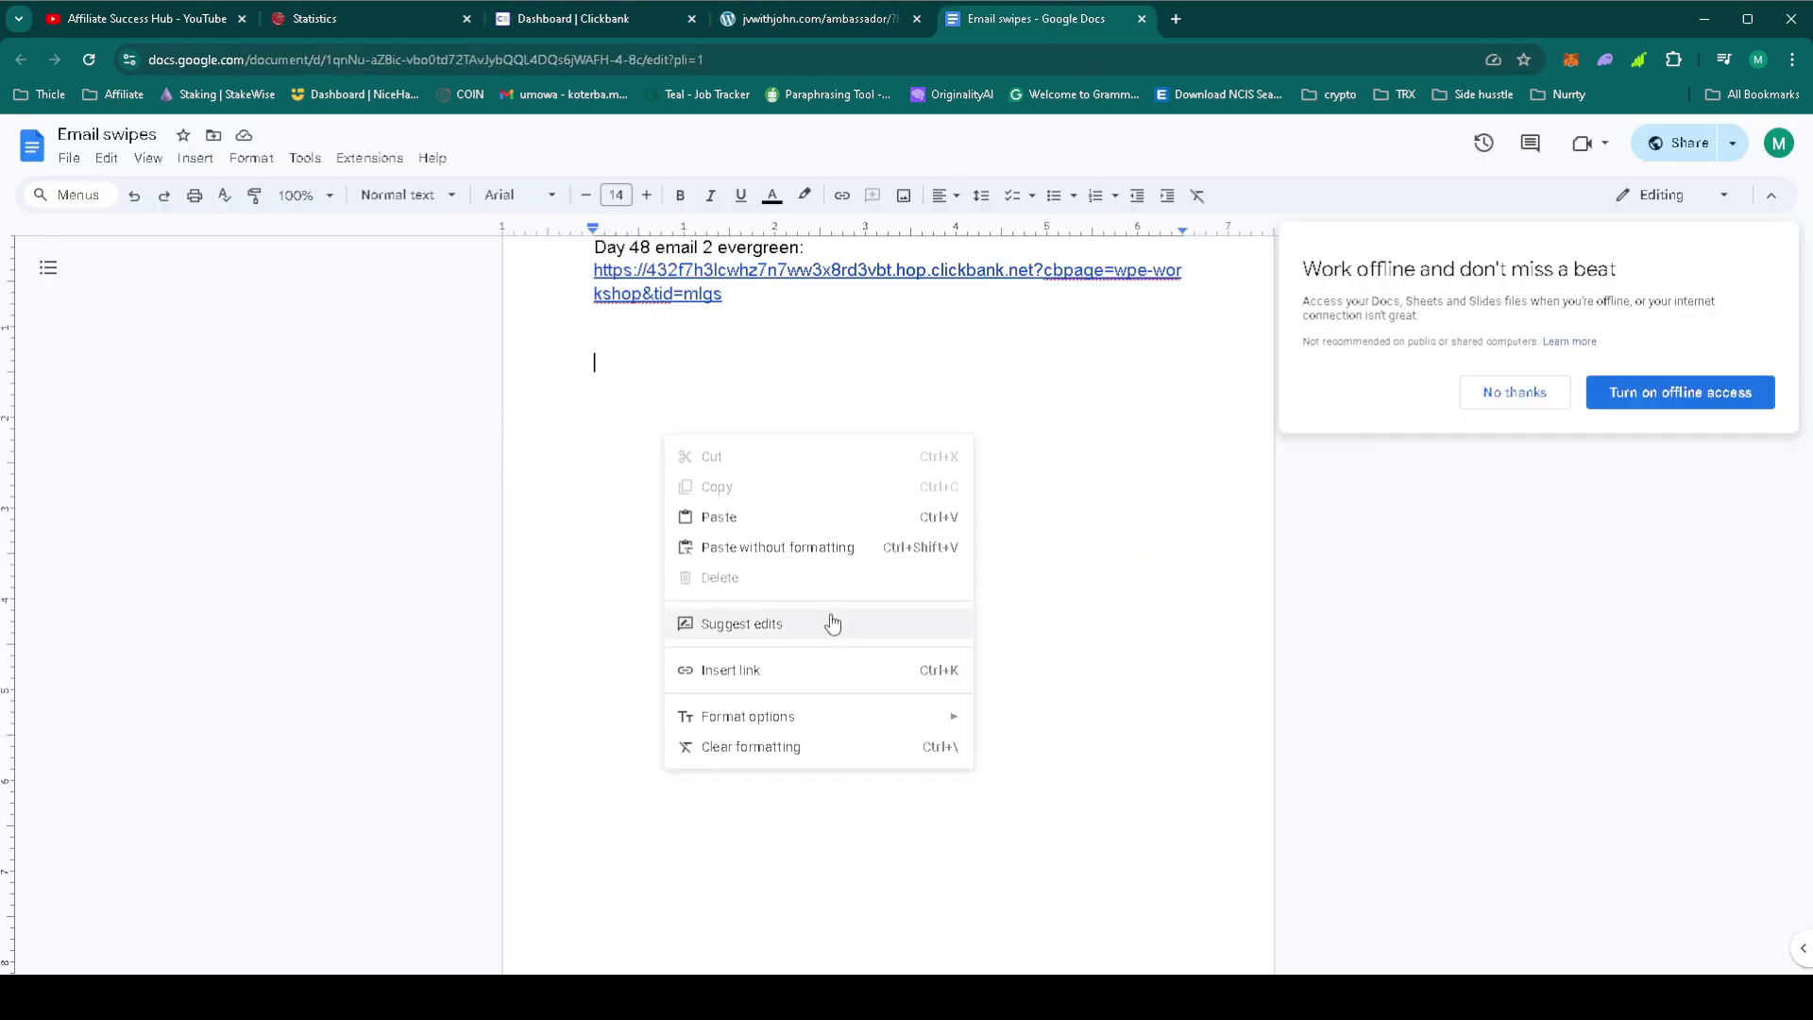
{"action": "left_click", "coordinate": [838, 547]}
{"action": "scroll", "coordinate": [858, 585], "scroll_direction": "up", "scroll_amount": 4}
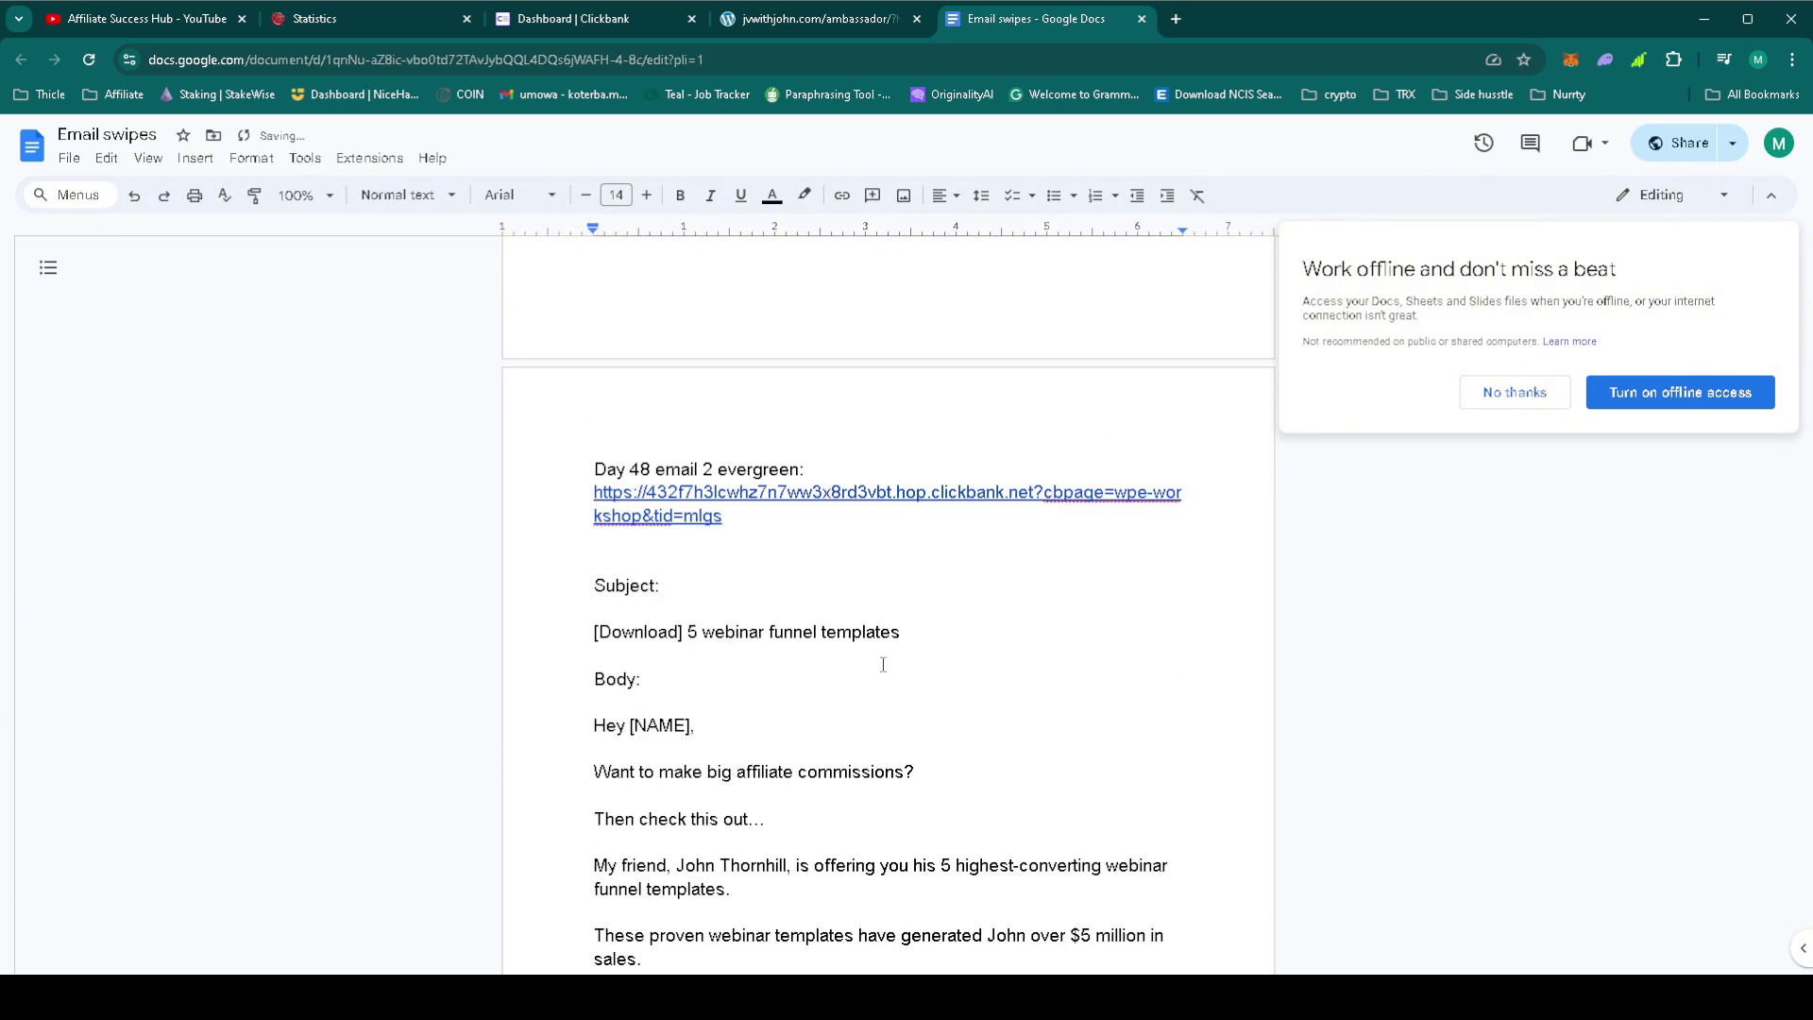
{"action": "scroll", "coordinate": [859, 614], "scroll_direction": "up", "scroll_amount": 10}
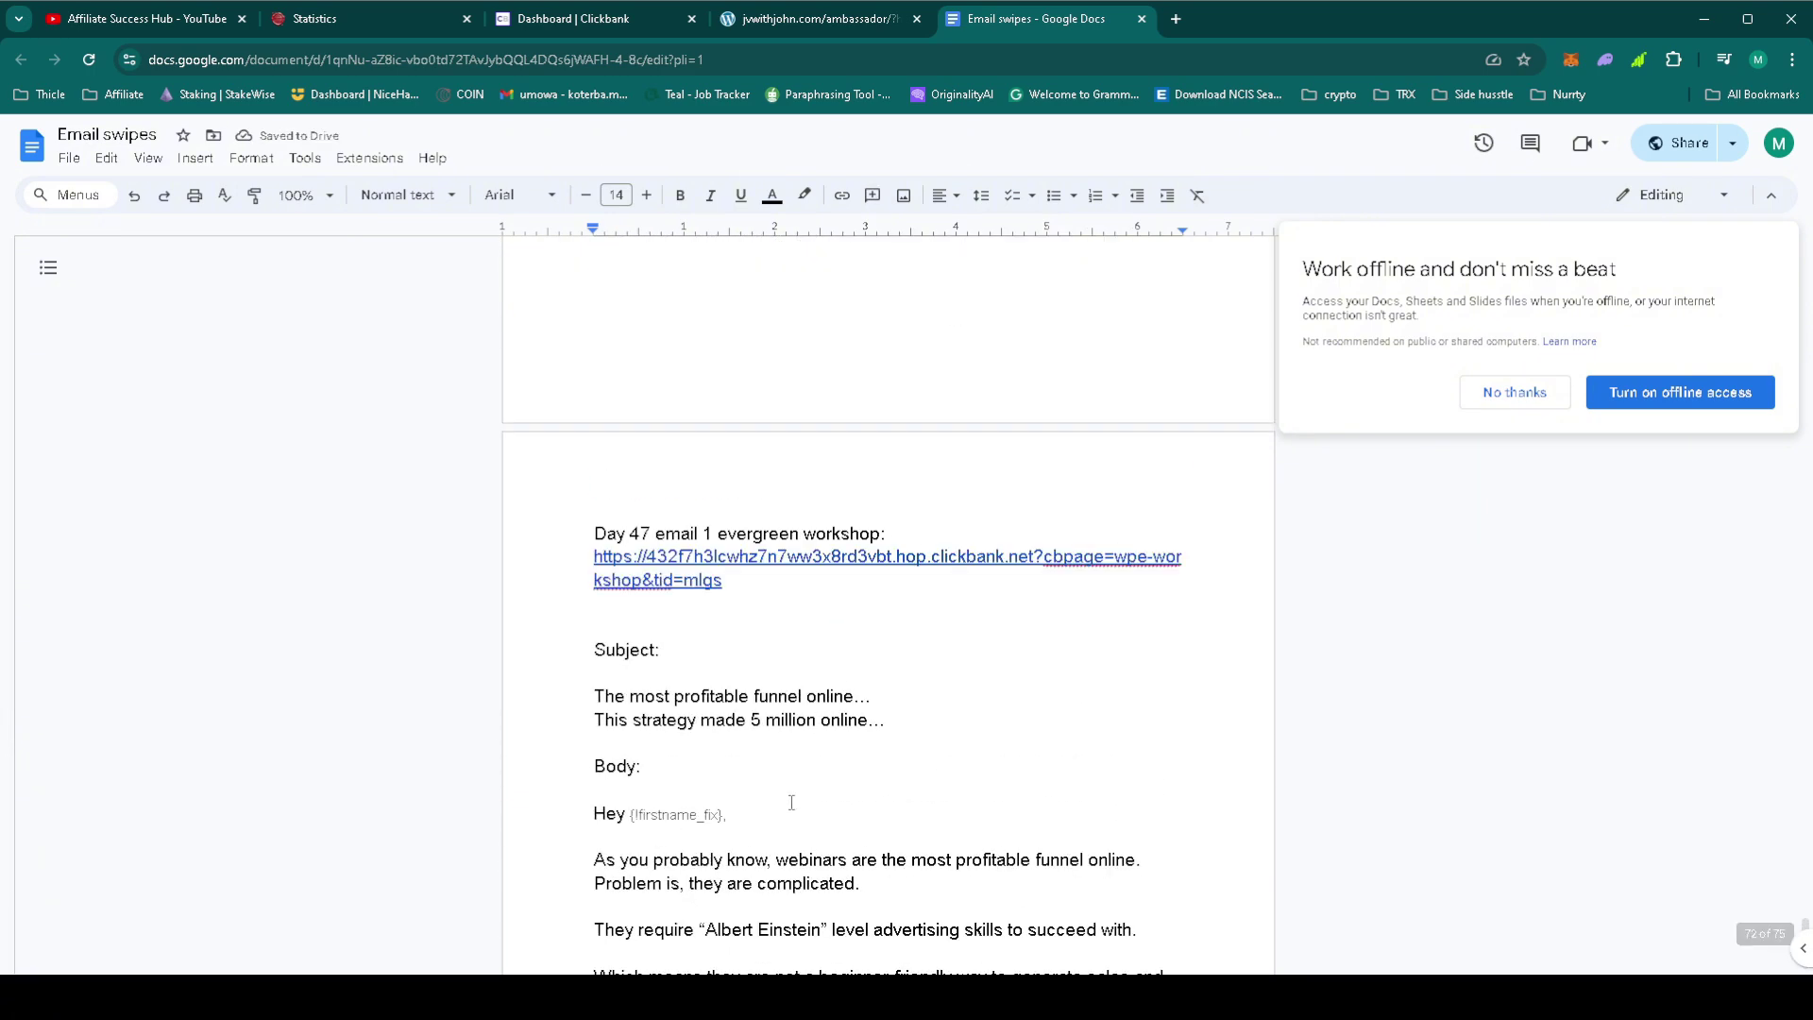
- Replace the [NAME] greeting placeholder with {!firstname_fix}
{"action": "left_click_drag", "start_coordinate": [731, 814], "coordinate": [630, 814]}
{"action": "key", "text": "ctrl+c"}
{"action": "scroll", "coordinate": [740, 777], "scroll_direction": "down", "scroll_amount": 10}
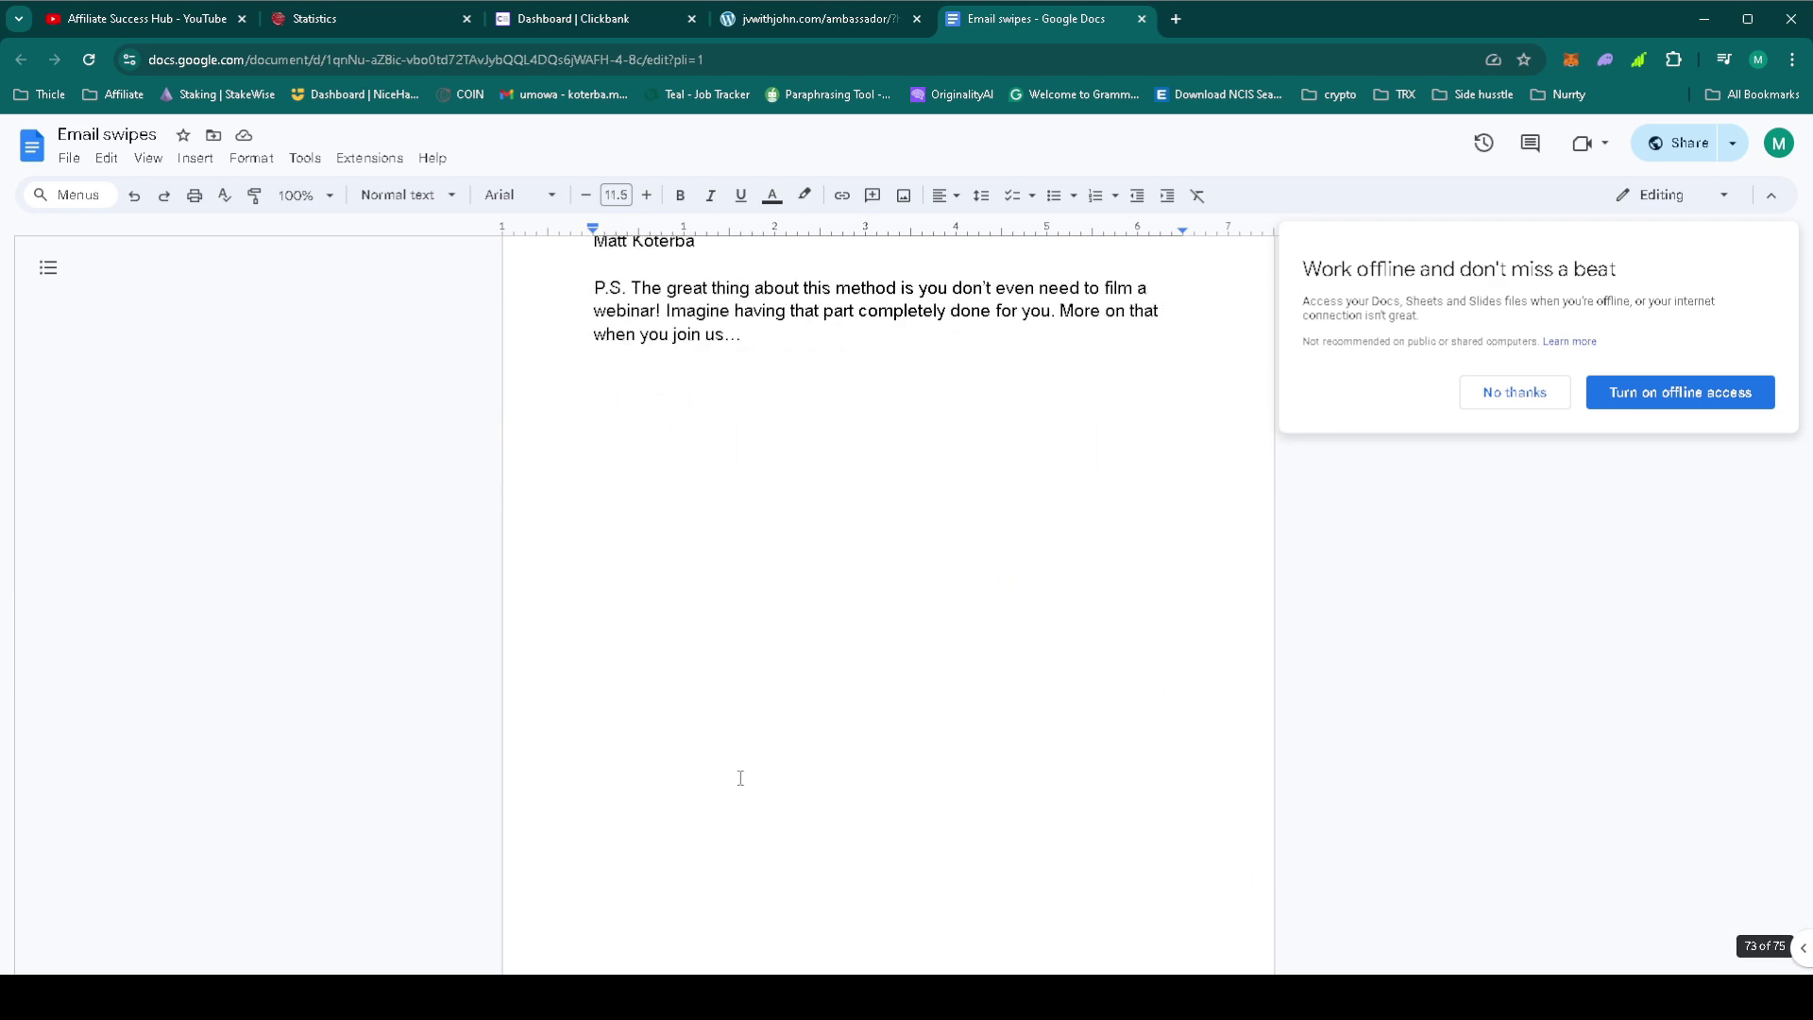
{"action": "left_click_drag", "start_coordinate": [746, 631], "coordinate": [630, 630]}
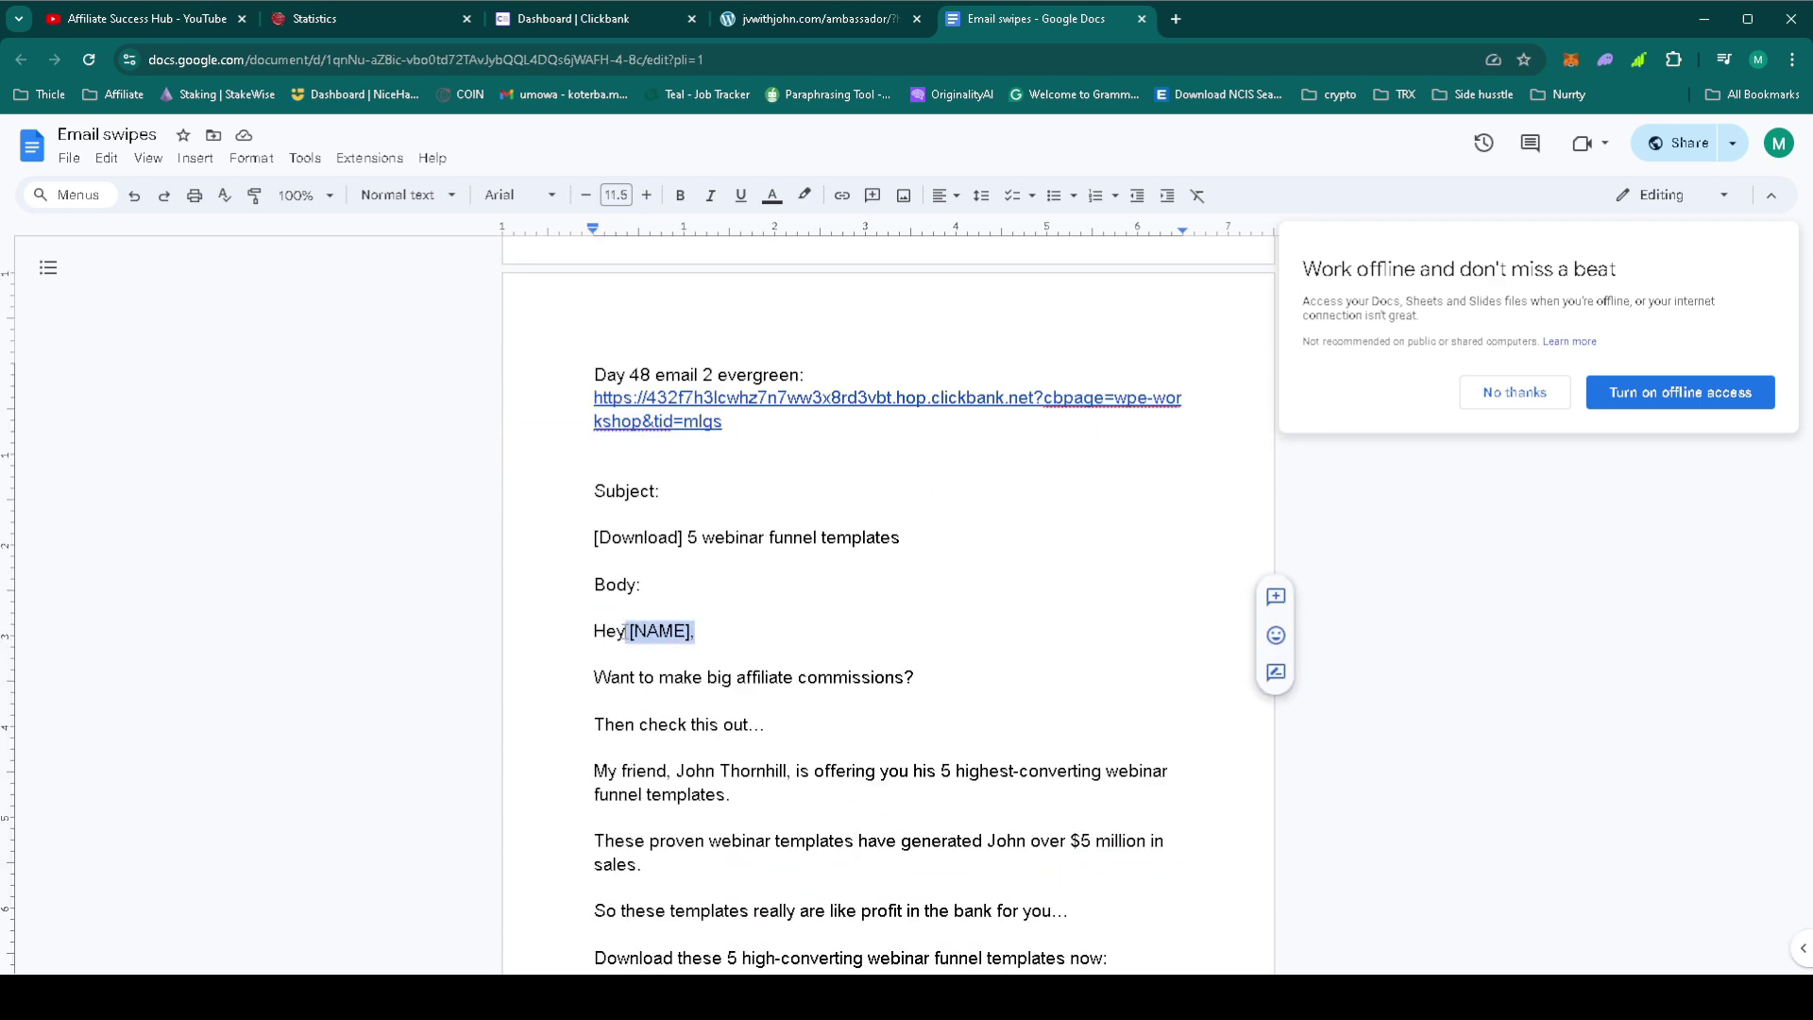
{"action": "key", "text": "ctrl+v"}
{"action": "scroll", "coordinate": [934, 641], "scroll_direction": "down", "scroll_amount": 3}
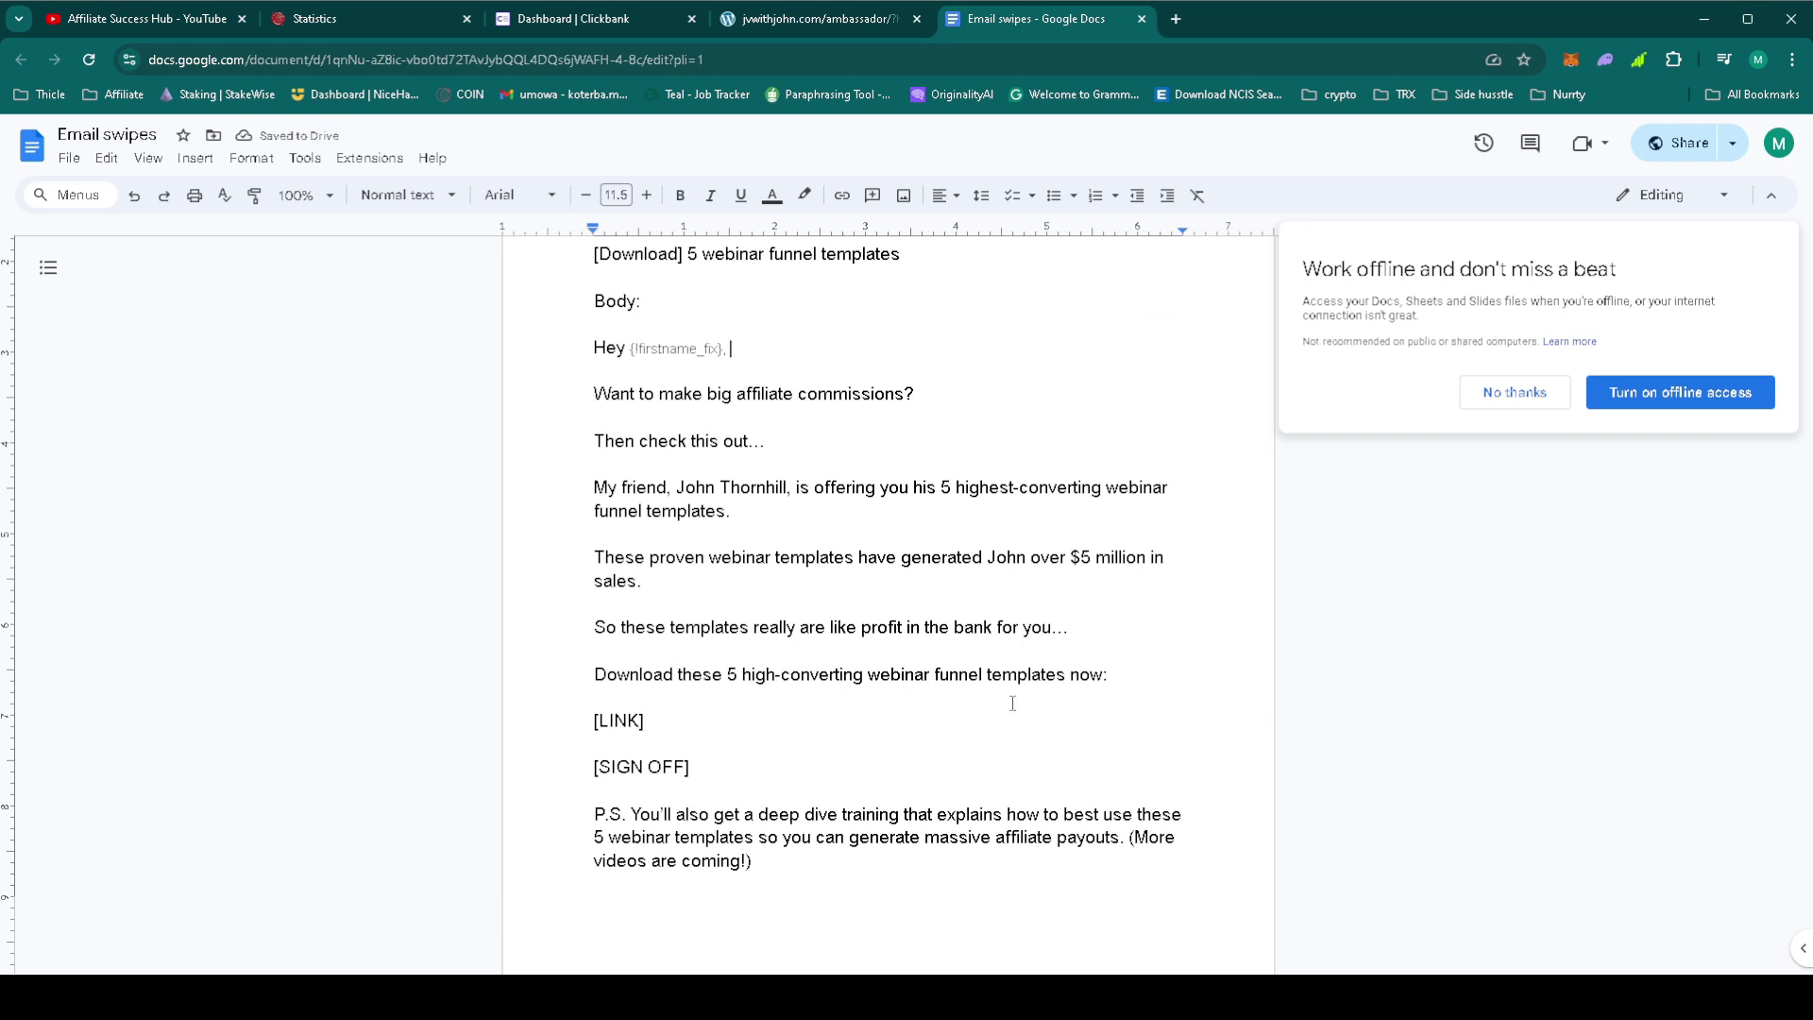
- Replace the first [LINK] placeholder with 'Click here.'
{"action": "left_click_drag", "start_coordinate": [650, 722], "coordinate": [543, 721]}
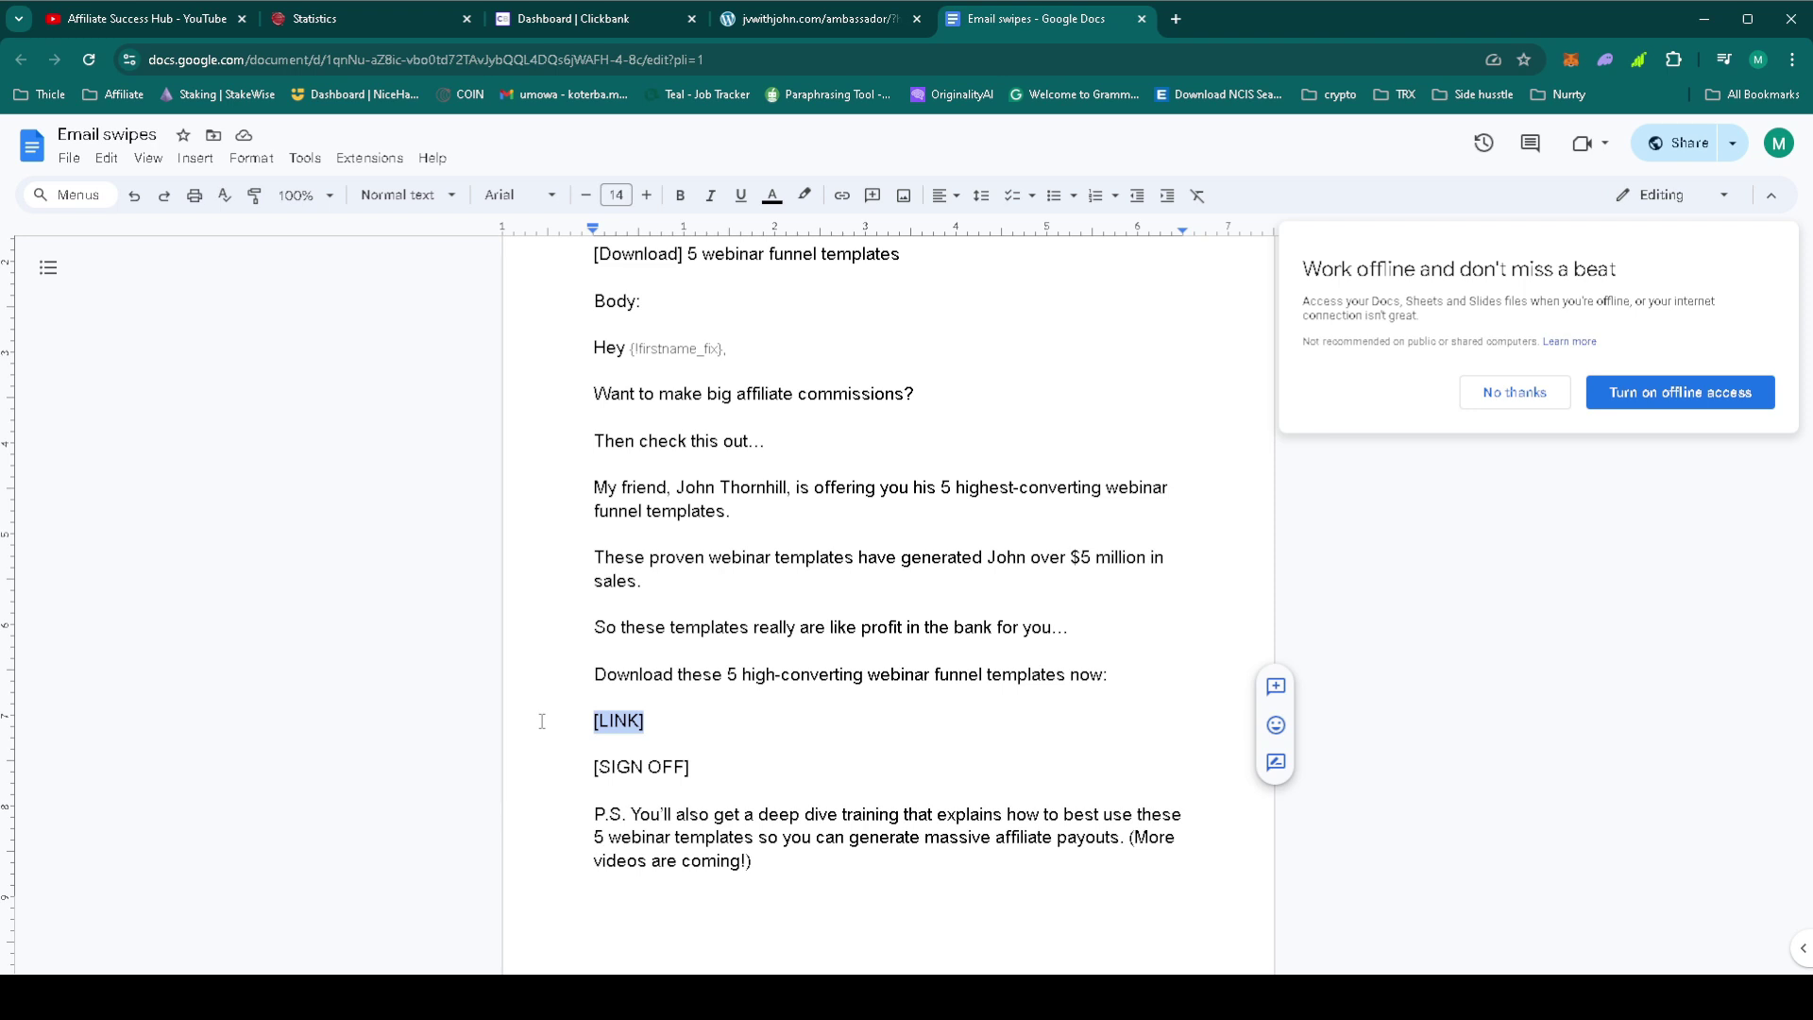
{"action": "type", "text": "Click her"}
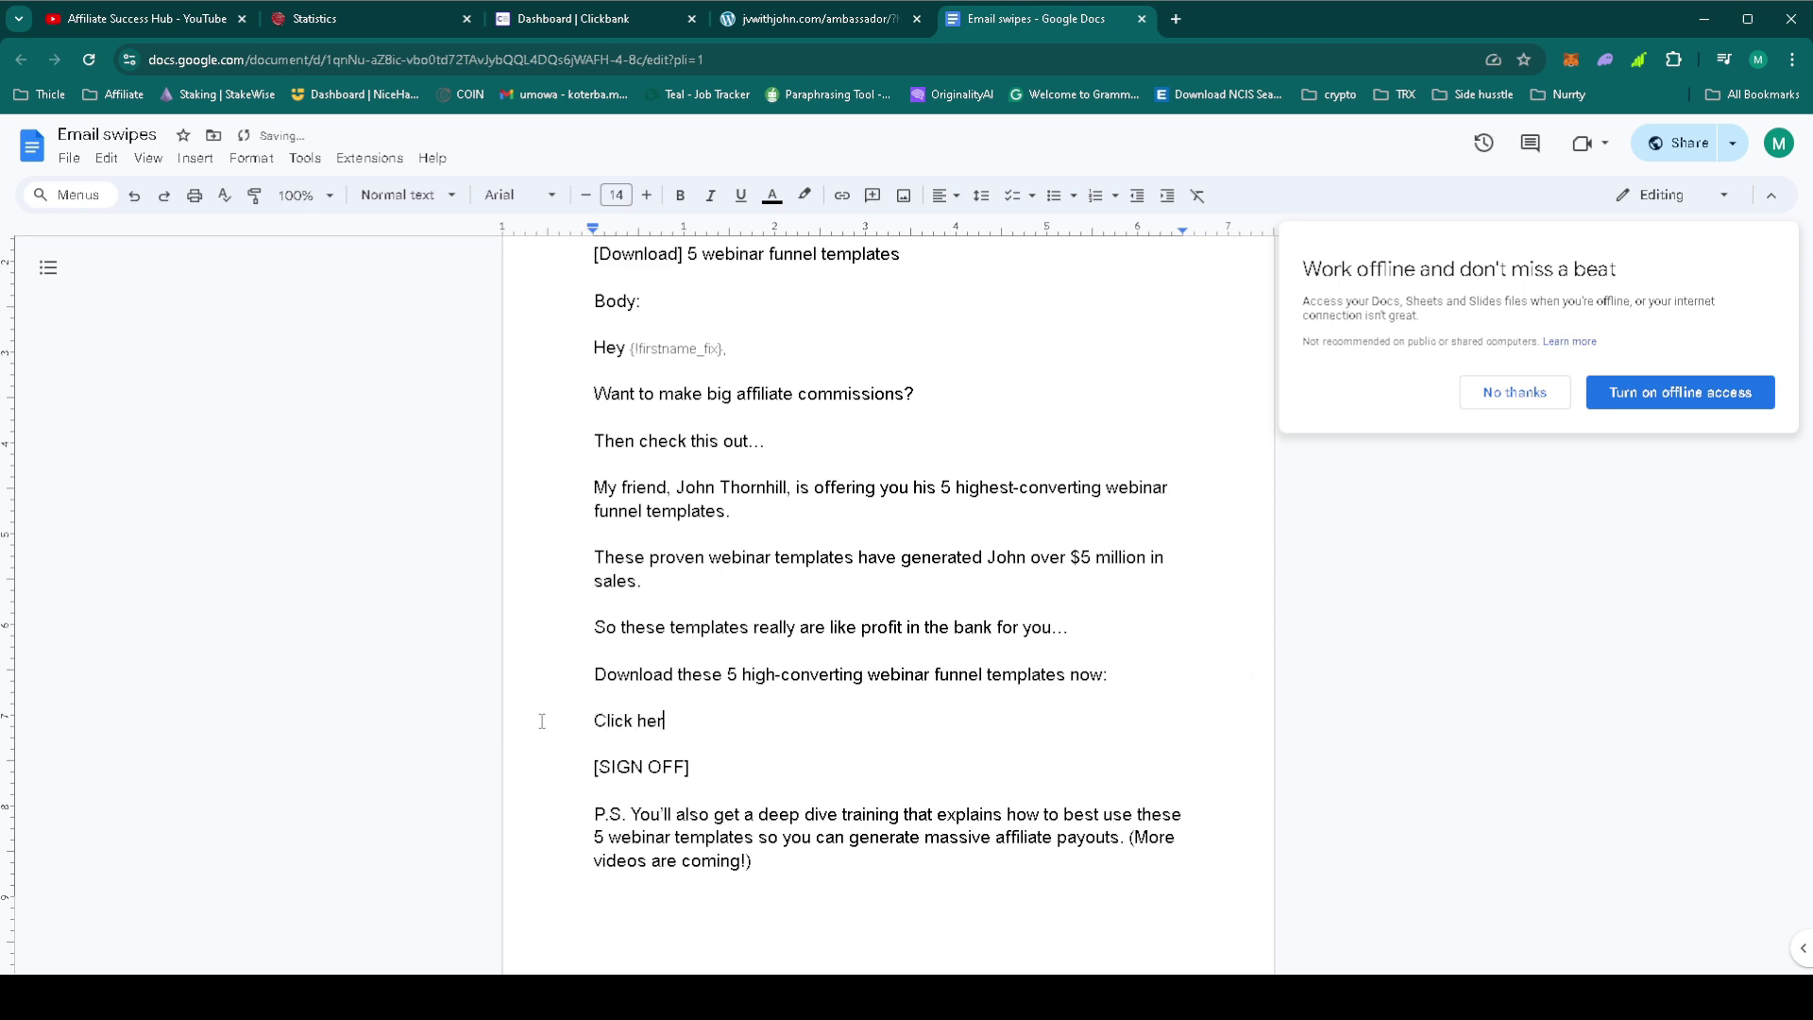
{"action": "type", "text": "e."}
{"action": "scroll", "coordinate": [737, 519], "scroll_direction": "down", "scroll_amount": 4}
{"action": "scroll", "coordinate": [737, 525], "scroll_direction": "up", "scroll_amount": 6}
{"action": "scroll", "coordinate": [737, 525], "scroll_direction": "up", "scroll_amount": 3}
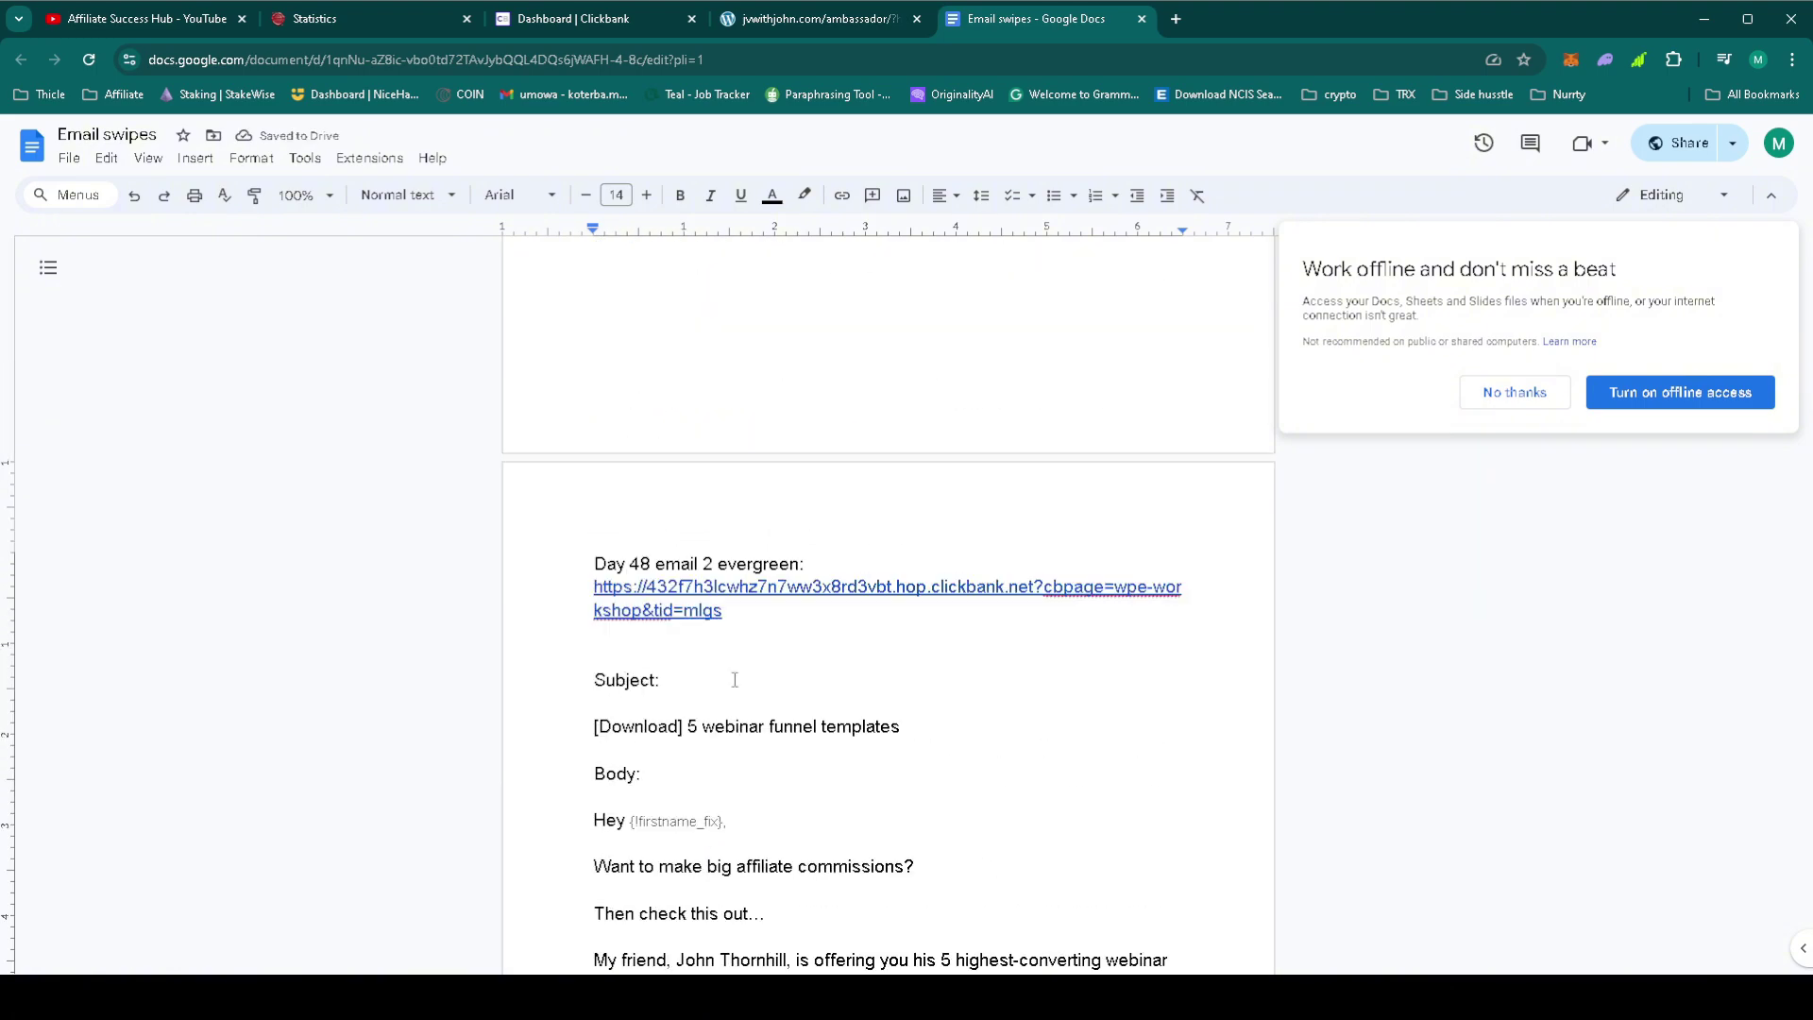
{"action": "left_click_drag", "start_coordinate": [722, 610], "coordinate": [495, 583]}
{"action": "scroll", "coordinate": [548, 597], "scroll_direction": "down", "scroll_amount": 8}
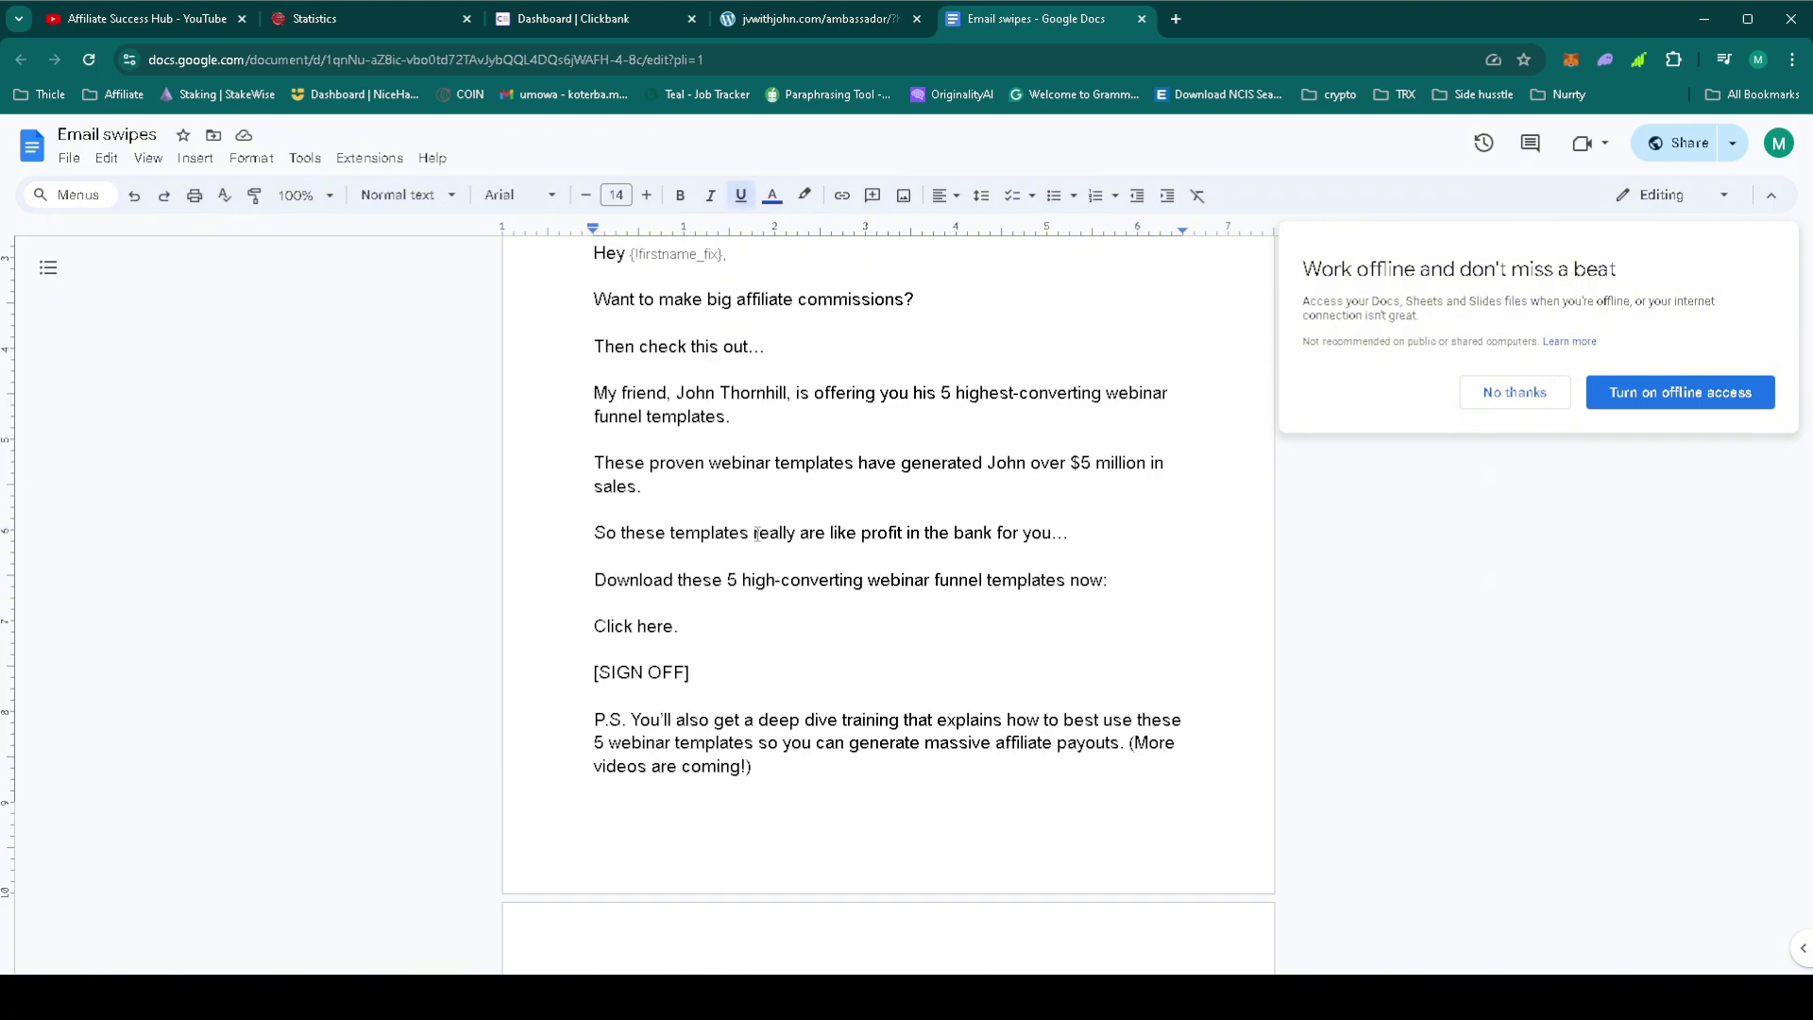
- Paste 'Click here.' as plain text over the selected lines and hyperlink it to the affiliate URL
{"action": "left_click_drag", "start_coordinate": [595, 414], "coordinate": [648, 434]}
{"action": "key", "text": "ctrl+c"}
{"action": "right_click", "coordinate": [647, 435]}
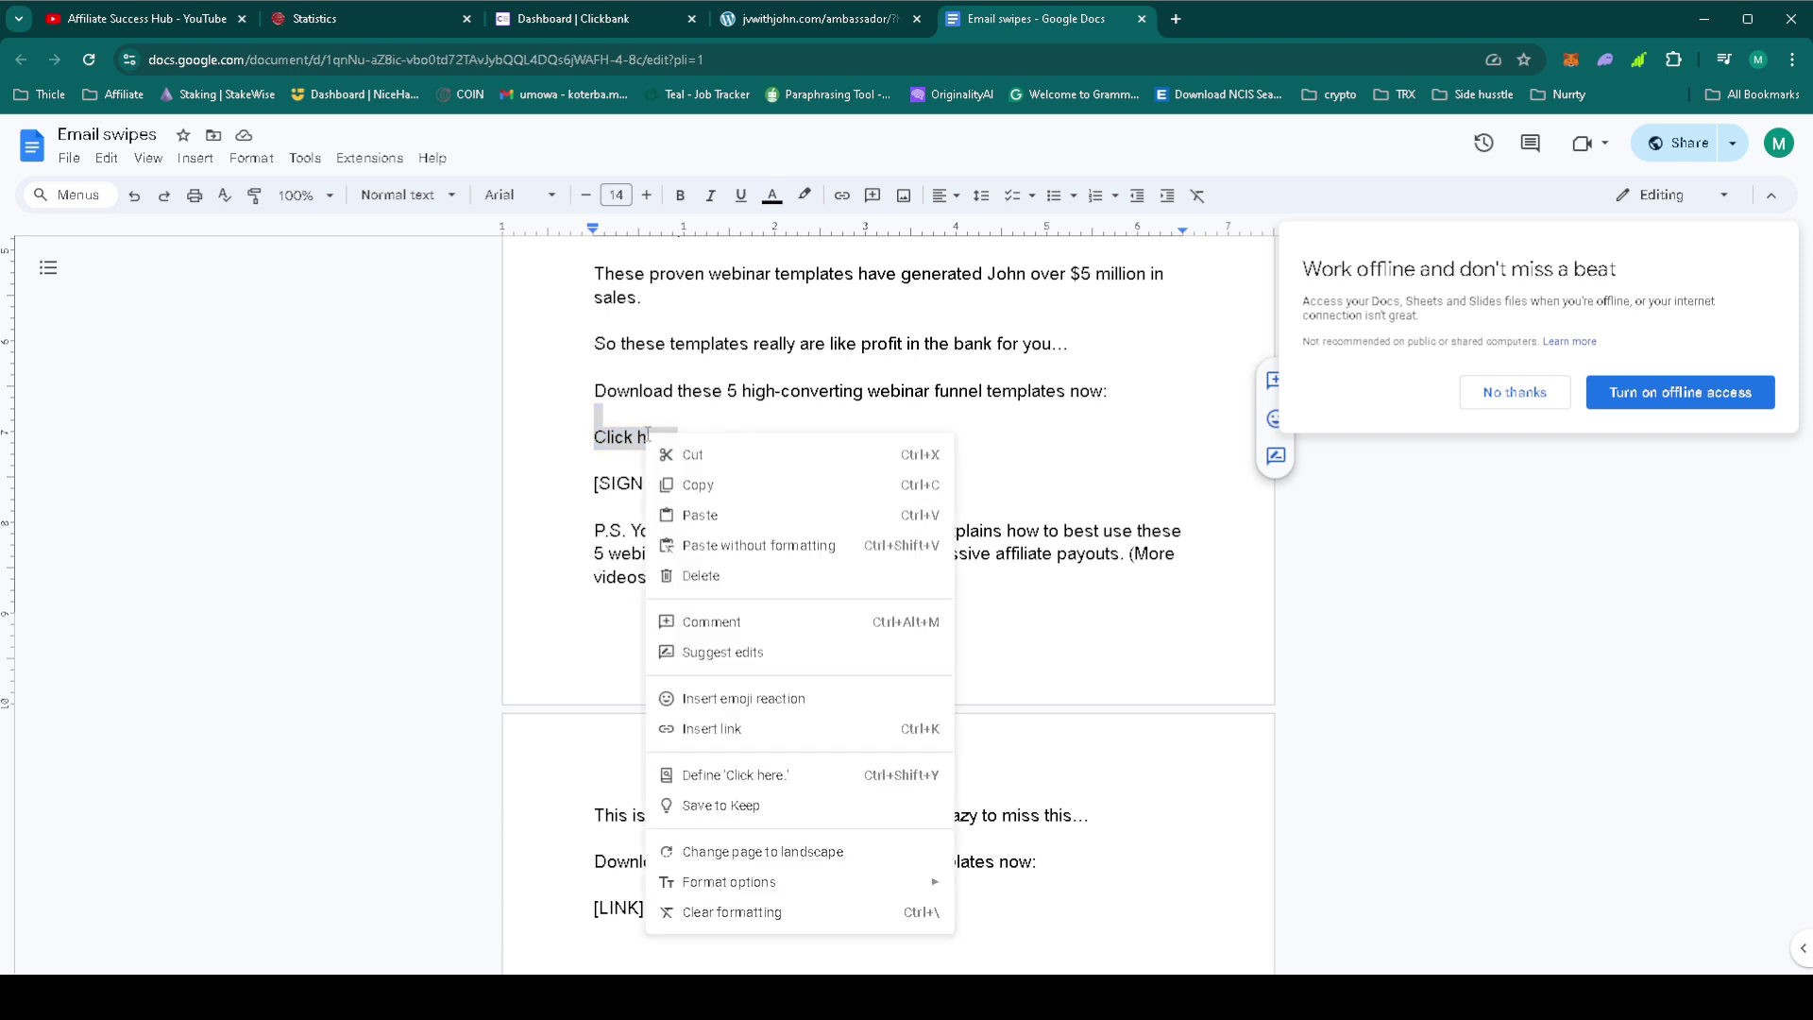
{"action": "left_click", "coordinate": [765, 542]}
{"action": "left_click_drag", "start_coordinate": [766, 439], "coordinate": [586, 437]}
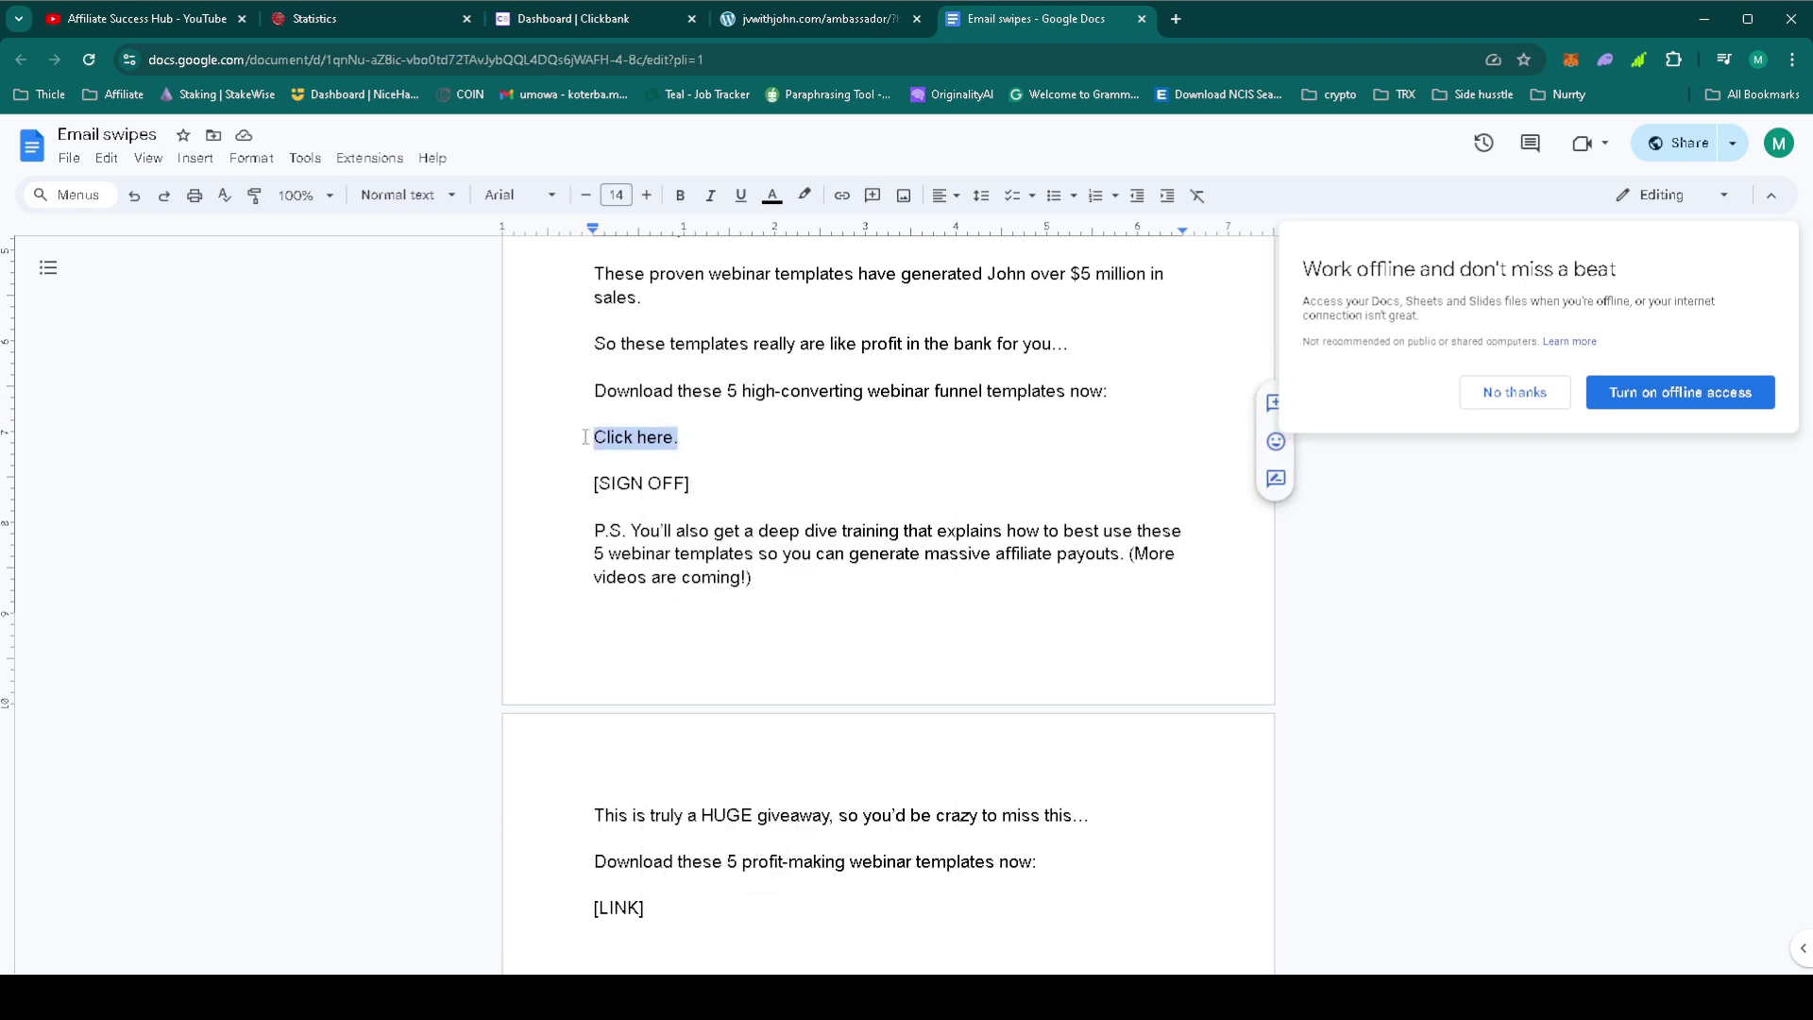
{"action": "right_click", "coordinate": [601, 436]}
{"action": "left_click", "coordinate": [688, 730]}
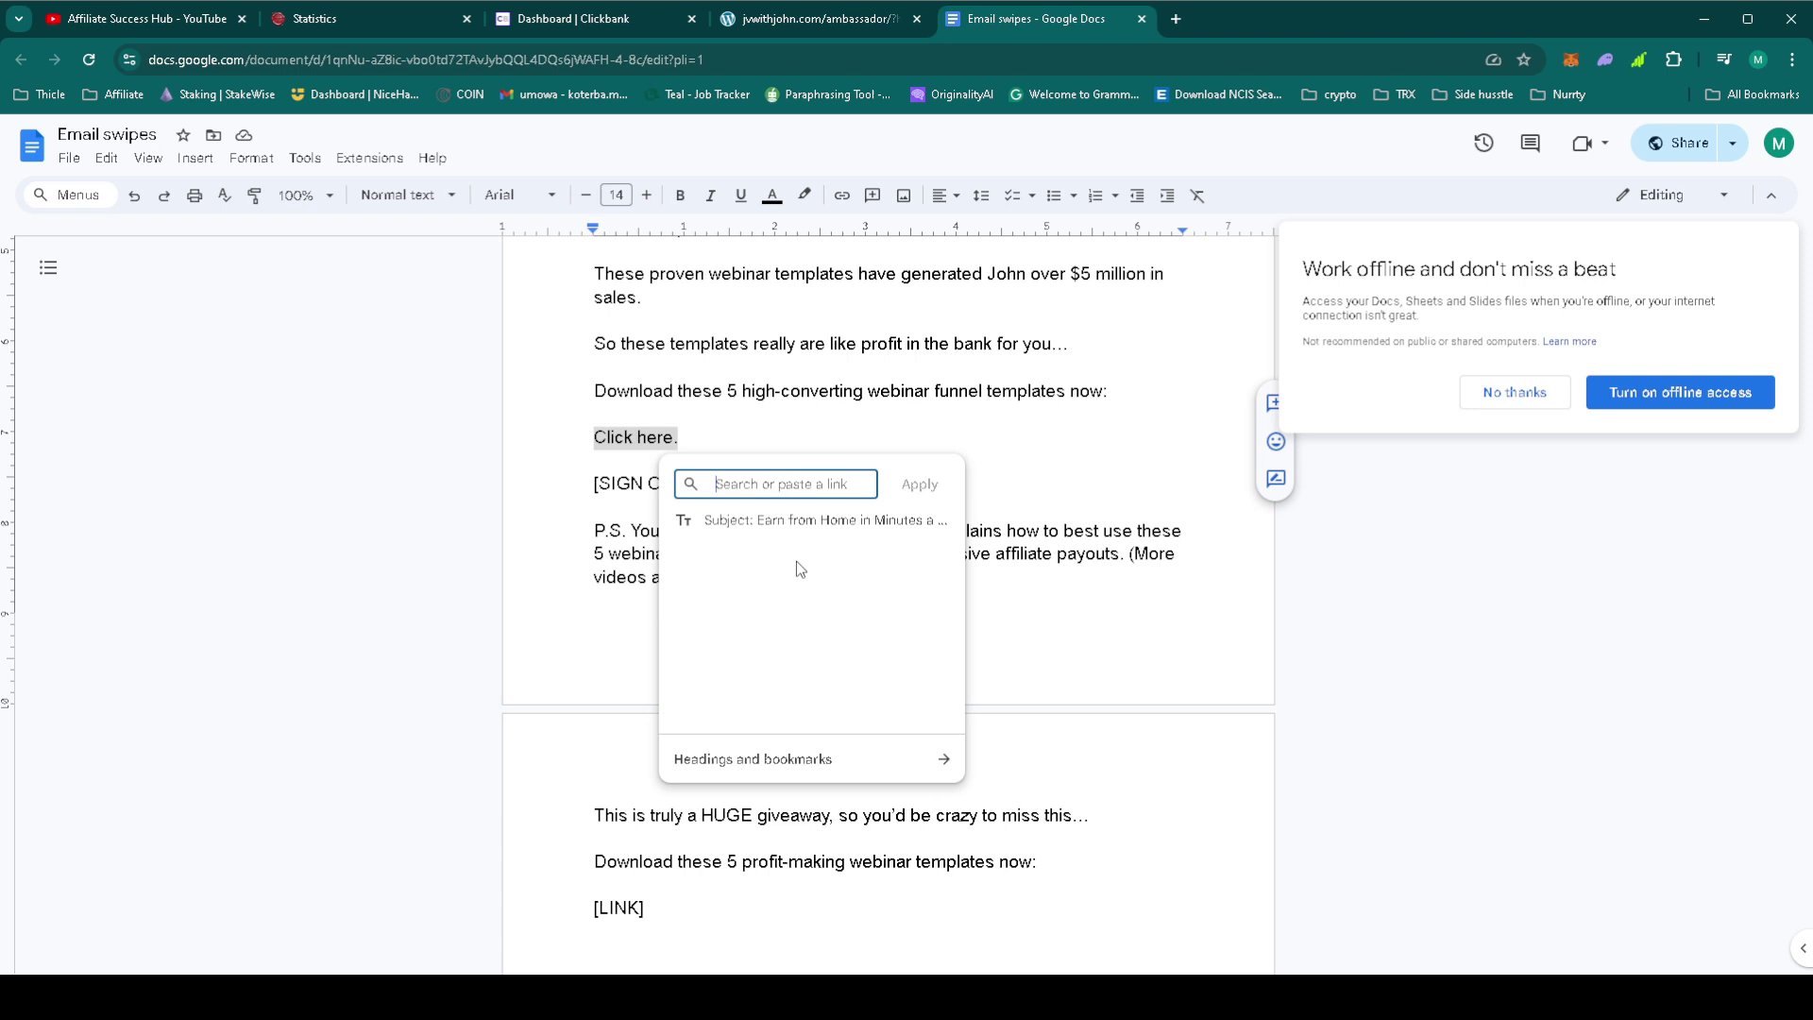
{"action": "key", "text": "ctrl+v"}
{"action": "left_click", "coordinate": [909, 489]}
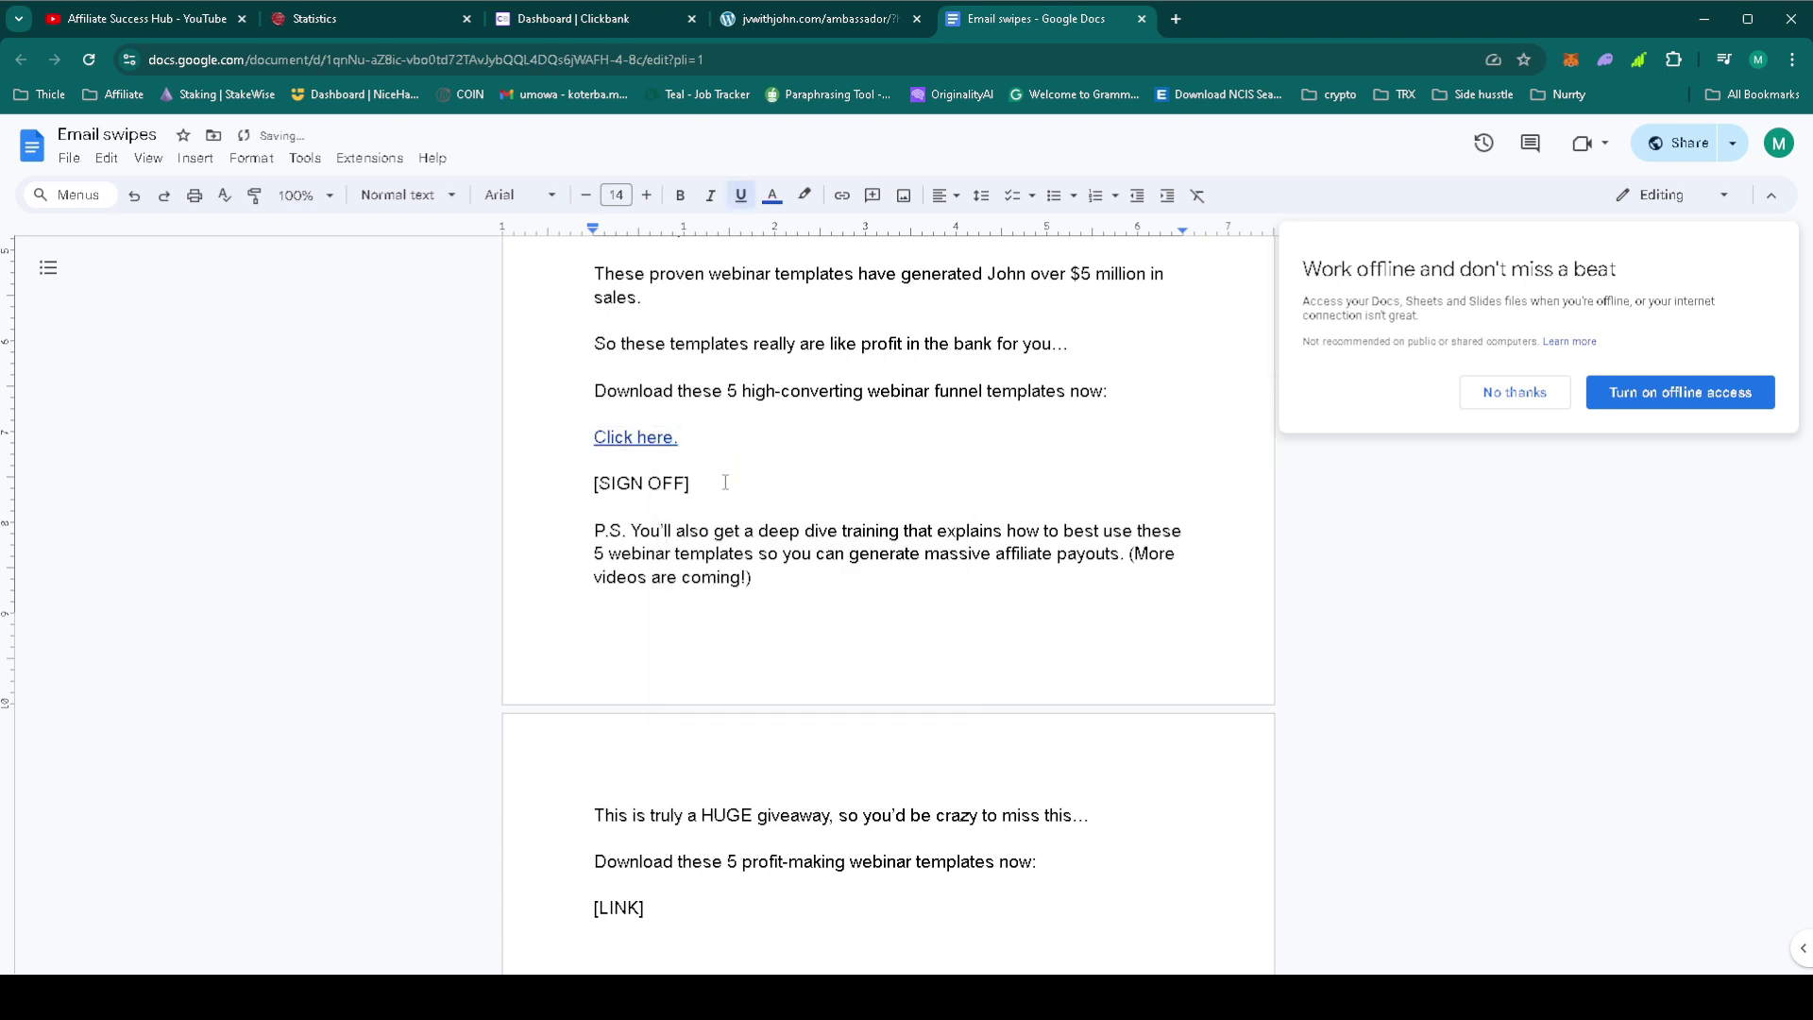
- Replace [SIGN OFF] with the sender's name and the second [LINK] with 'Click here.'
{"action": "left_click_drag", "start_coordinate": [725, 482], "coordinate": [596, 477]}
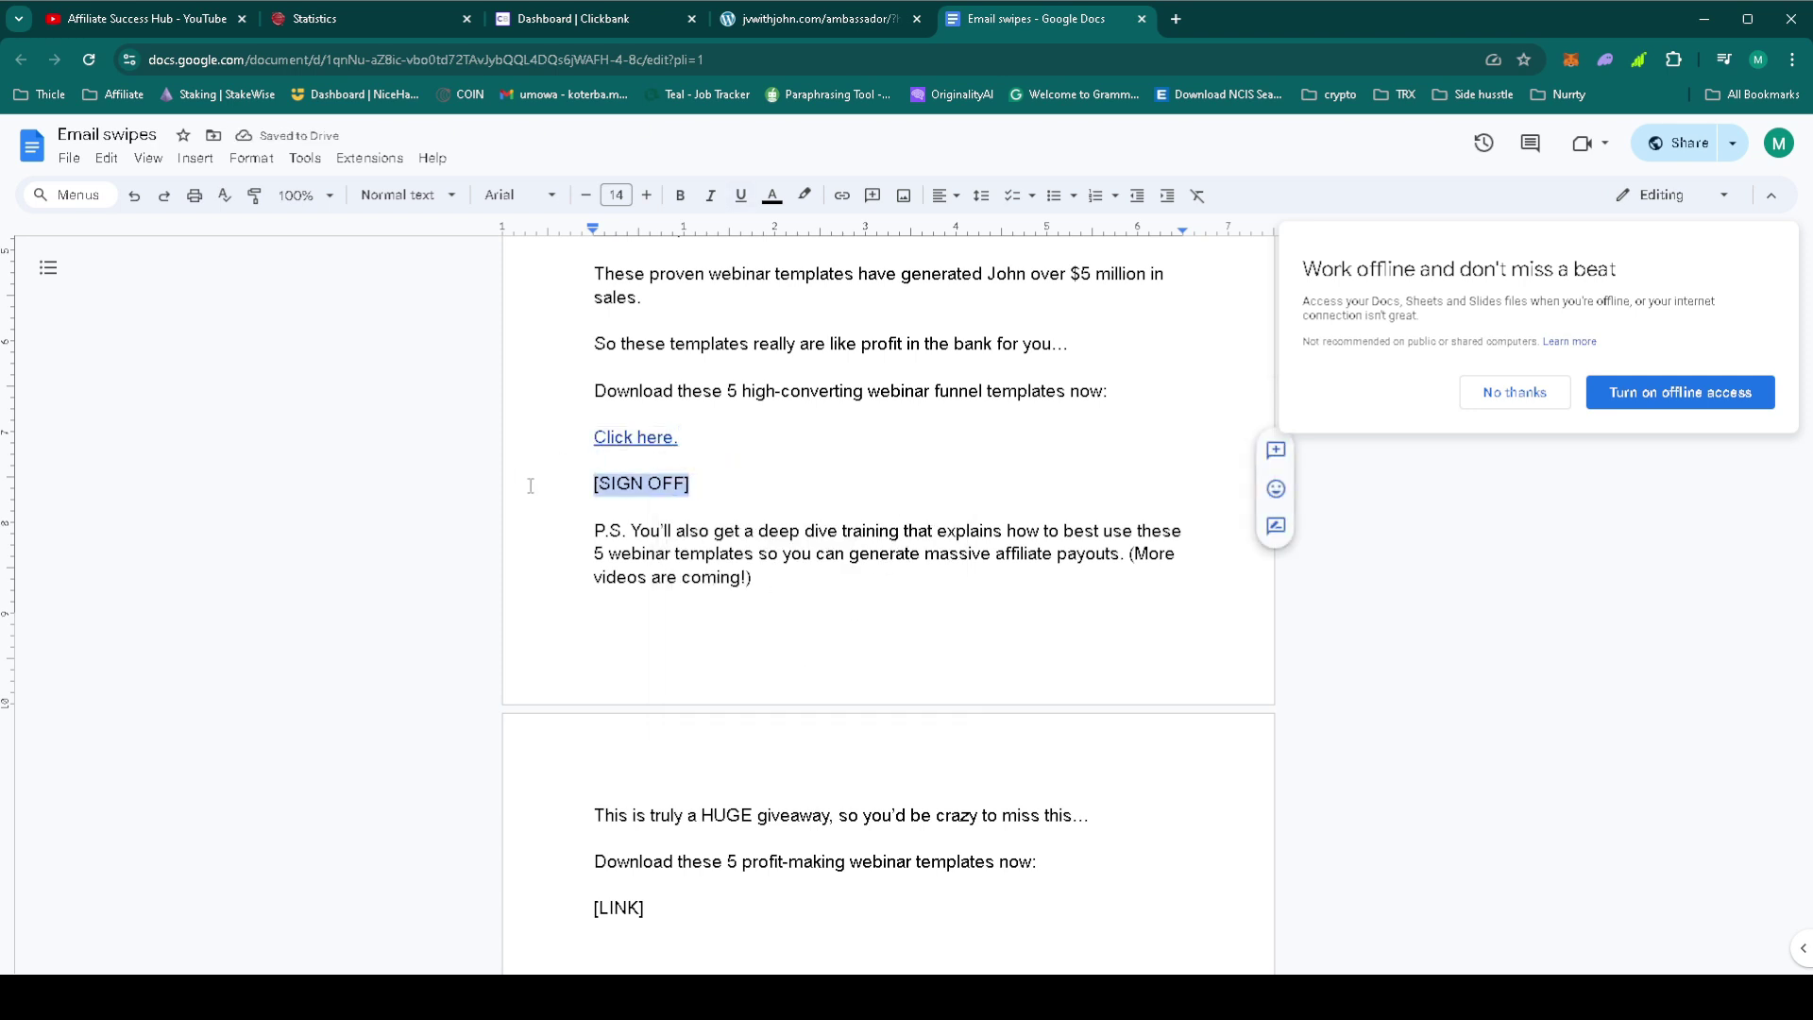
{"action": "type", "text": "Matt Koterba"}
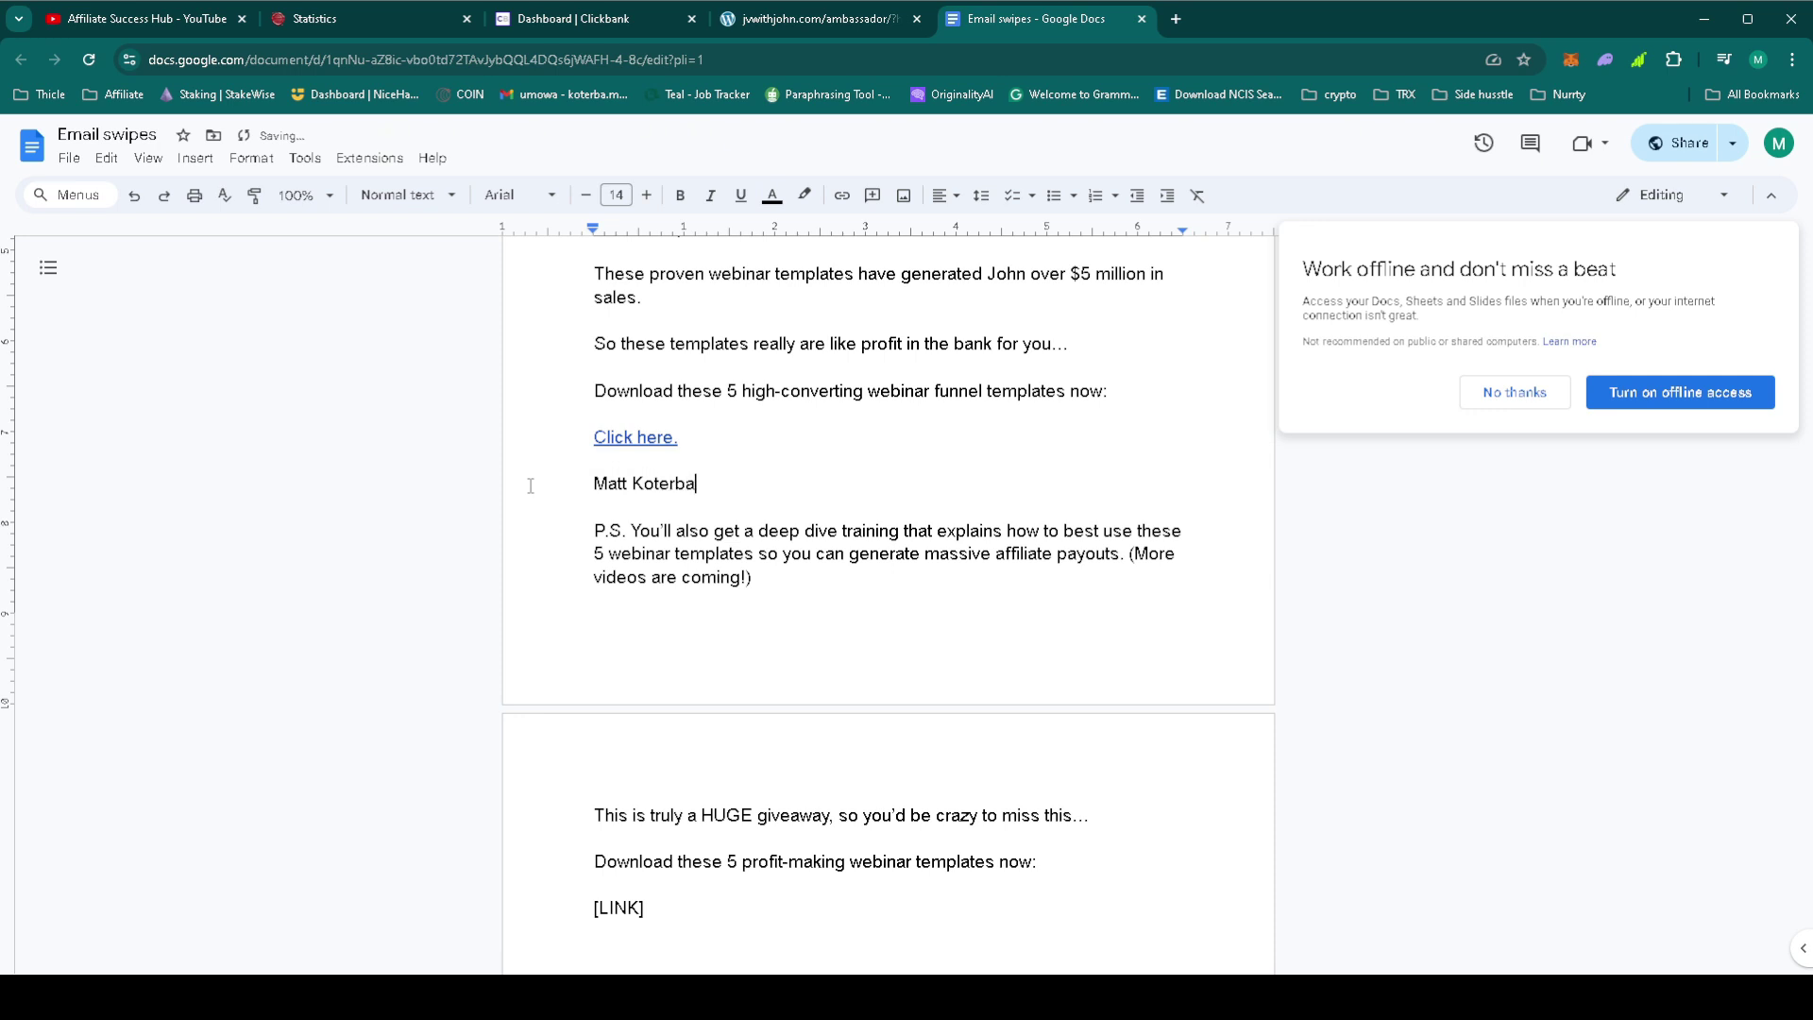
{"action": "mouse_move", "coordinate": [700, 921]}
{"action": "left_mouse_down"}
{"action": "mouse_move", "coordinate": [544, 882]}
{"action": "mouse_move", "coordinate": [551, 908]}
{"action": "left_mouse_up"}
{"action": "type", "text": "Cl"}
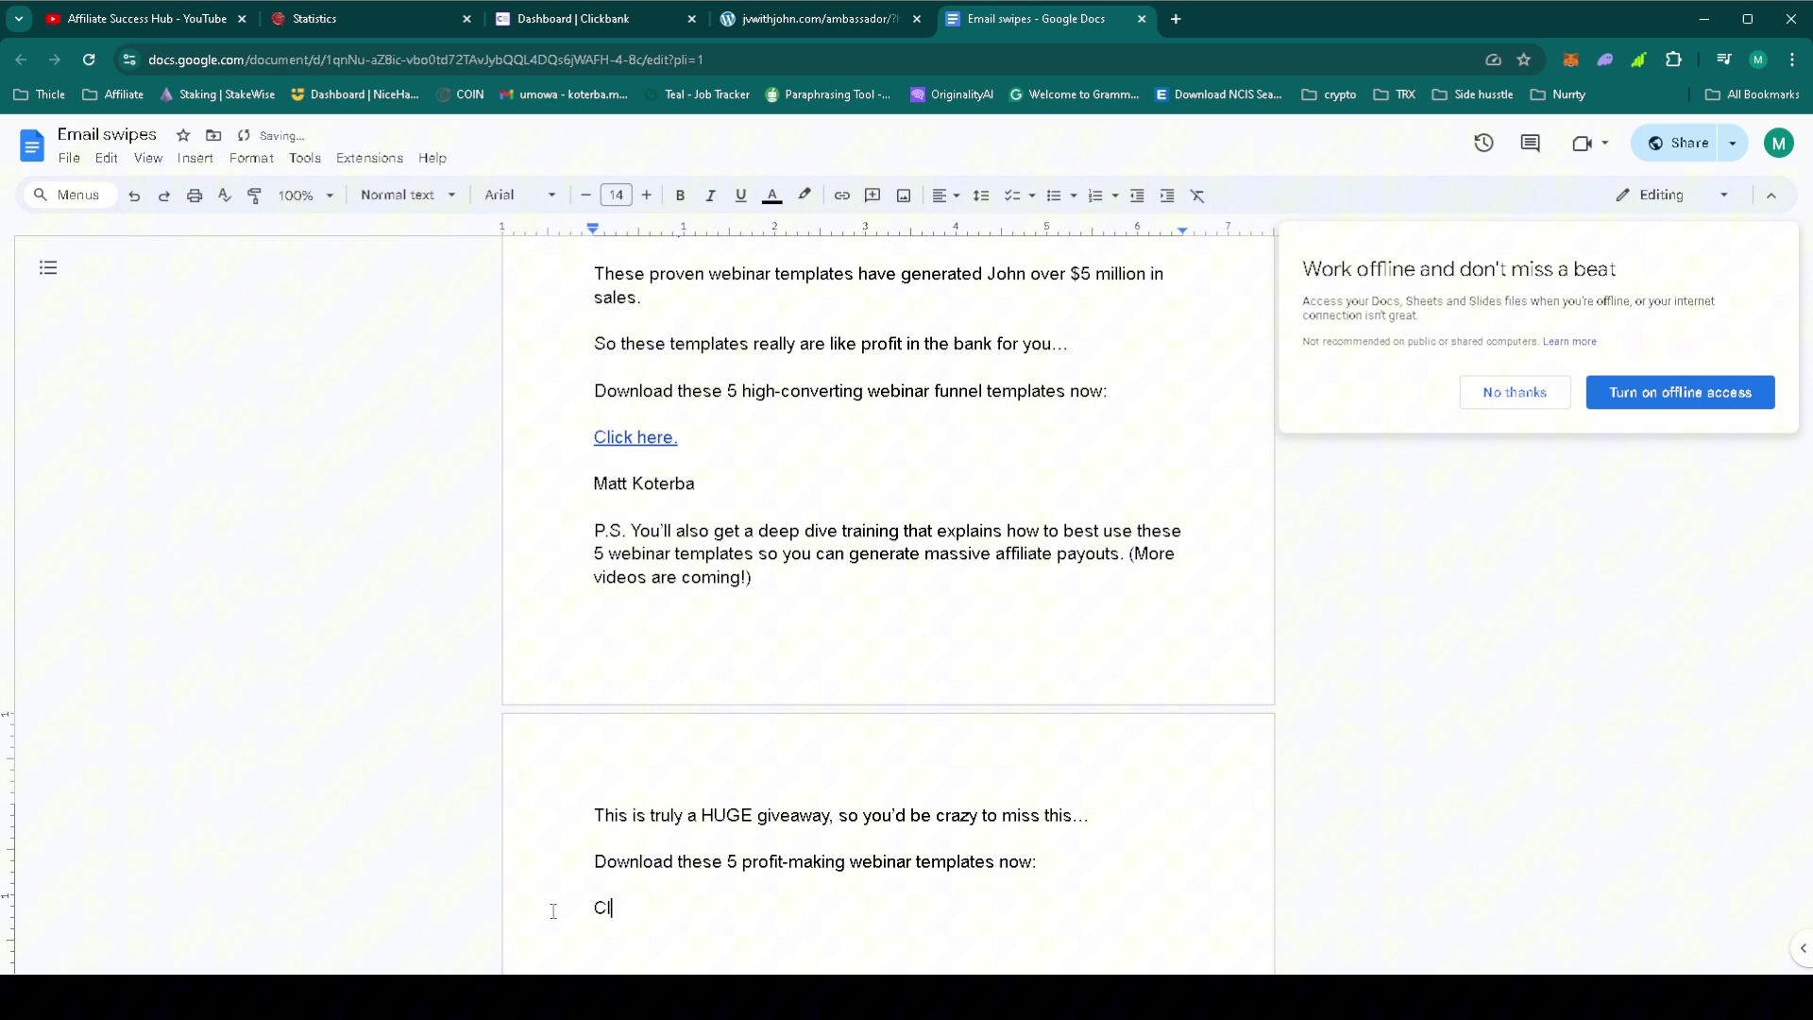
{"action": "type", "text": "ick He"}
{"action": "key", "text": "BackSpace"}
{"action": "key", "text": "BackSpace"}
{"action": "key", "text": "BackSpace"}
{"action": "type", "text": "here."}
- Hyperlink the second 'Click here.' to the affiliate URL
{"action": "mouse_move", "coordinate": [686, 906]}
{"action": "left_mouse_down"}
{"action": "mouse_move", "coordinate": [593, 905]}
{"action": "mouse_move", "coordinate": [692, 907]}
{"action": "left_mouse_up"}
{"action": "left_click", "coordinate": [582, 902]}
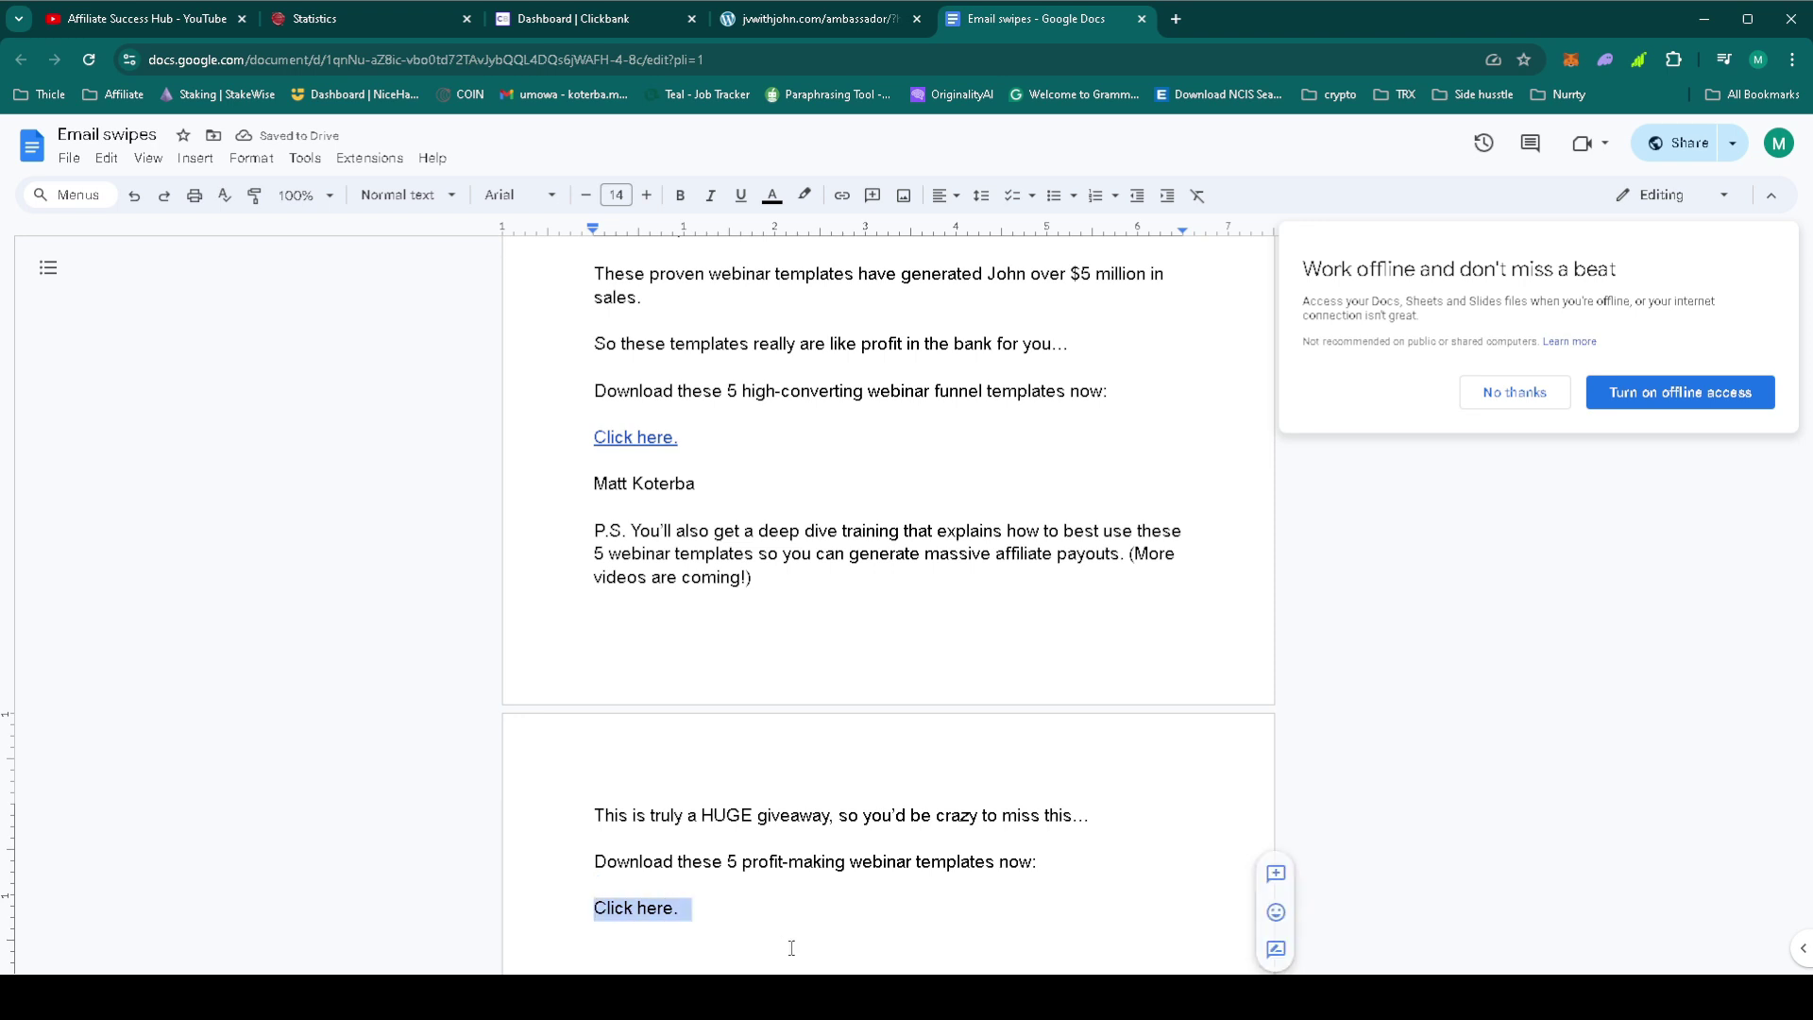
{"action": "right_click", "coordinate": [635, 904]}
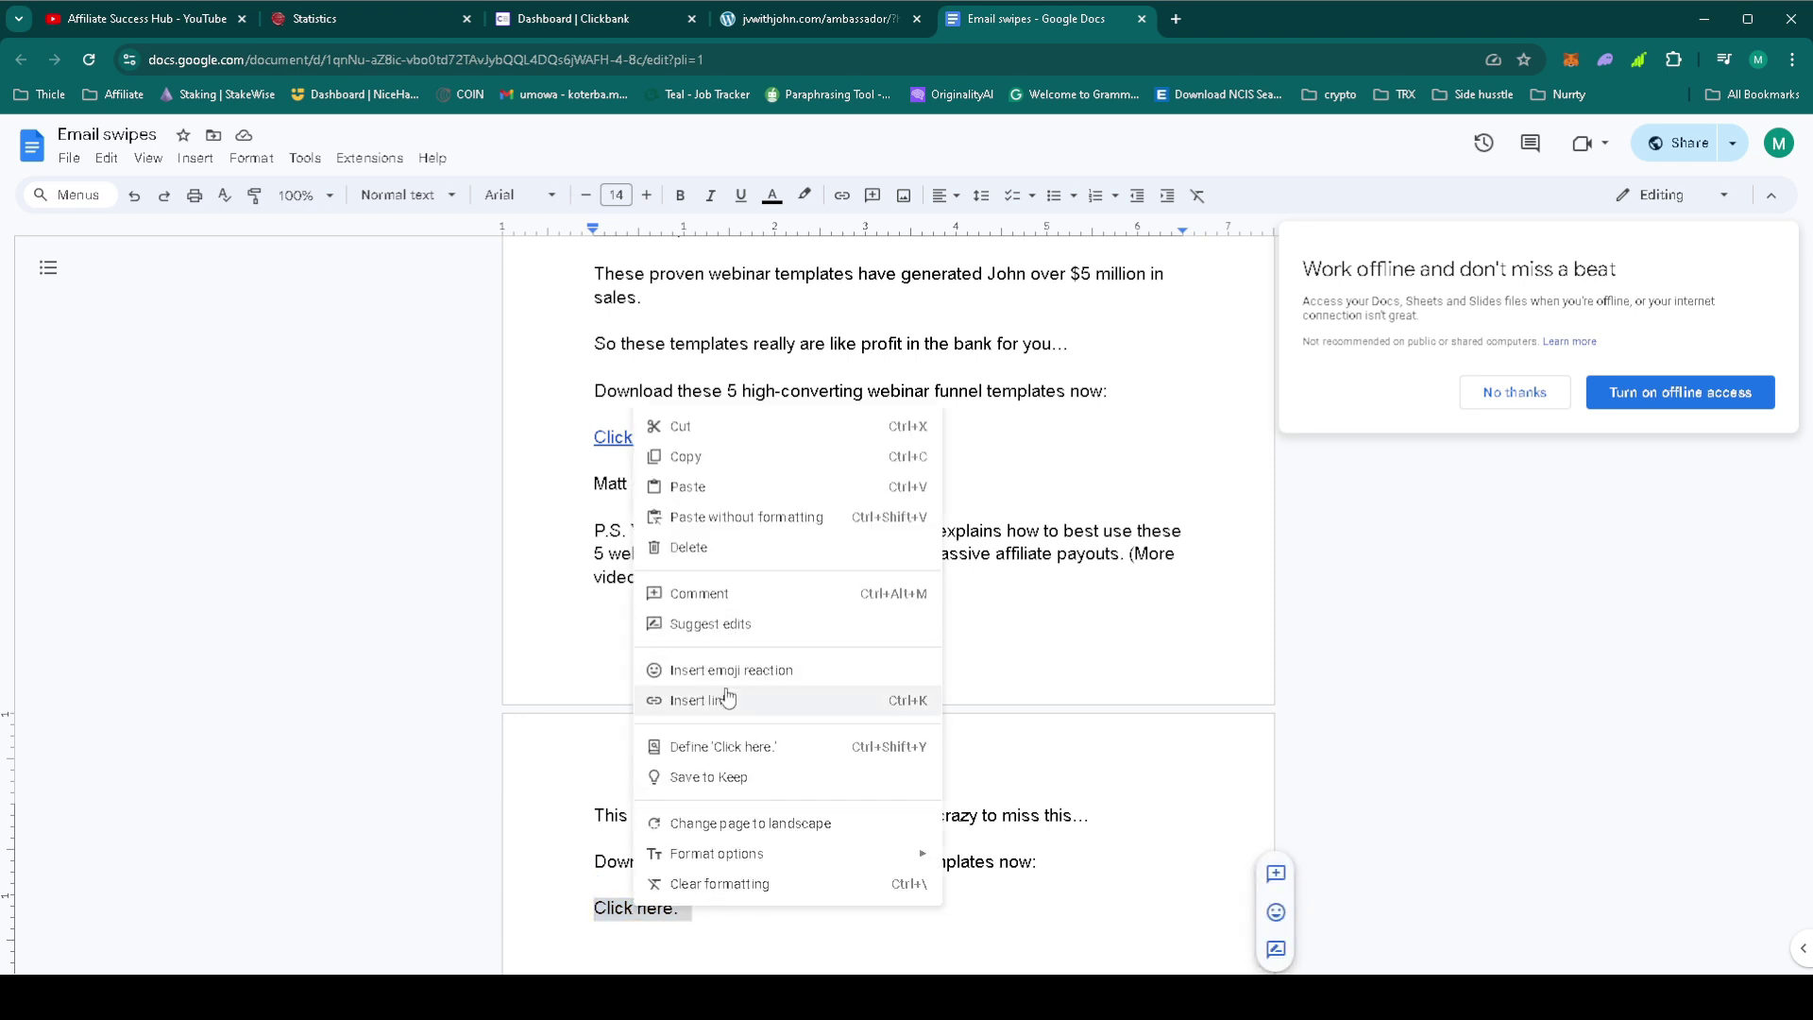
{"action": "left_click", "coordinate": [721, 699]}
{"action": "key", "text": "ctrl+v"}
{"action": "left_click", "coordinate": [831, 595]}
{"action": "left_click", "coordinate": [822, 651]}
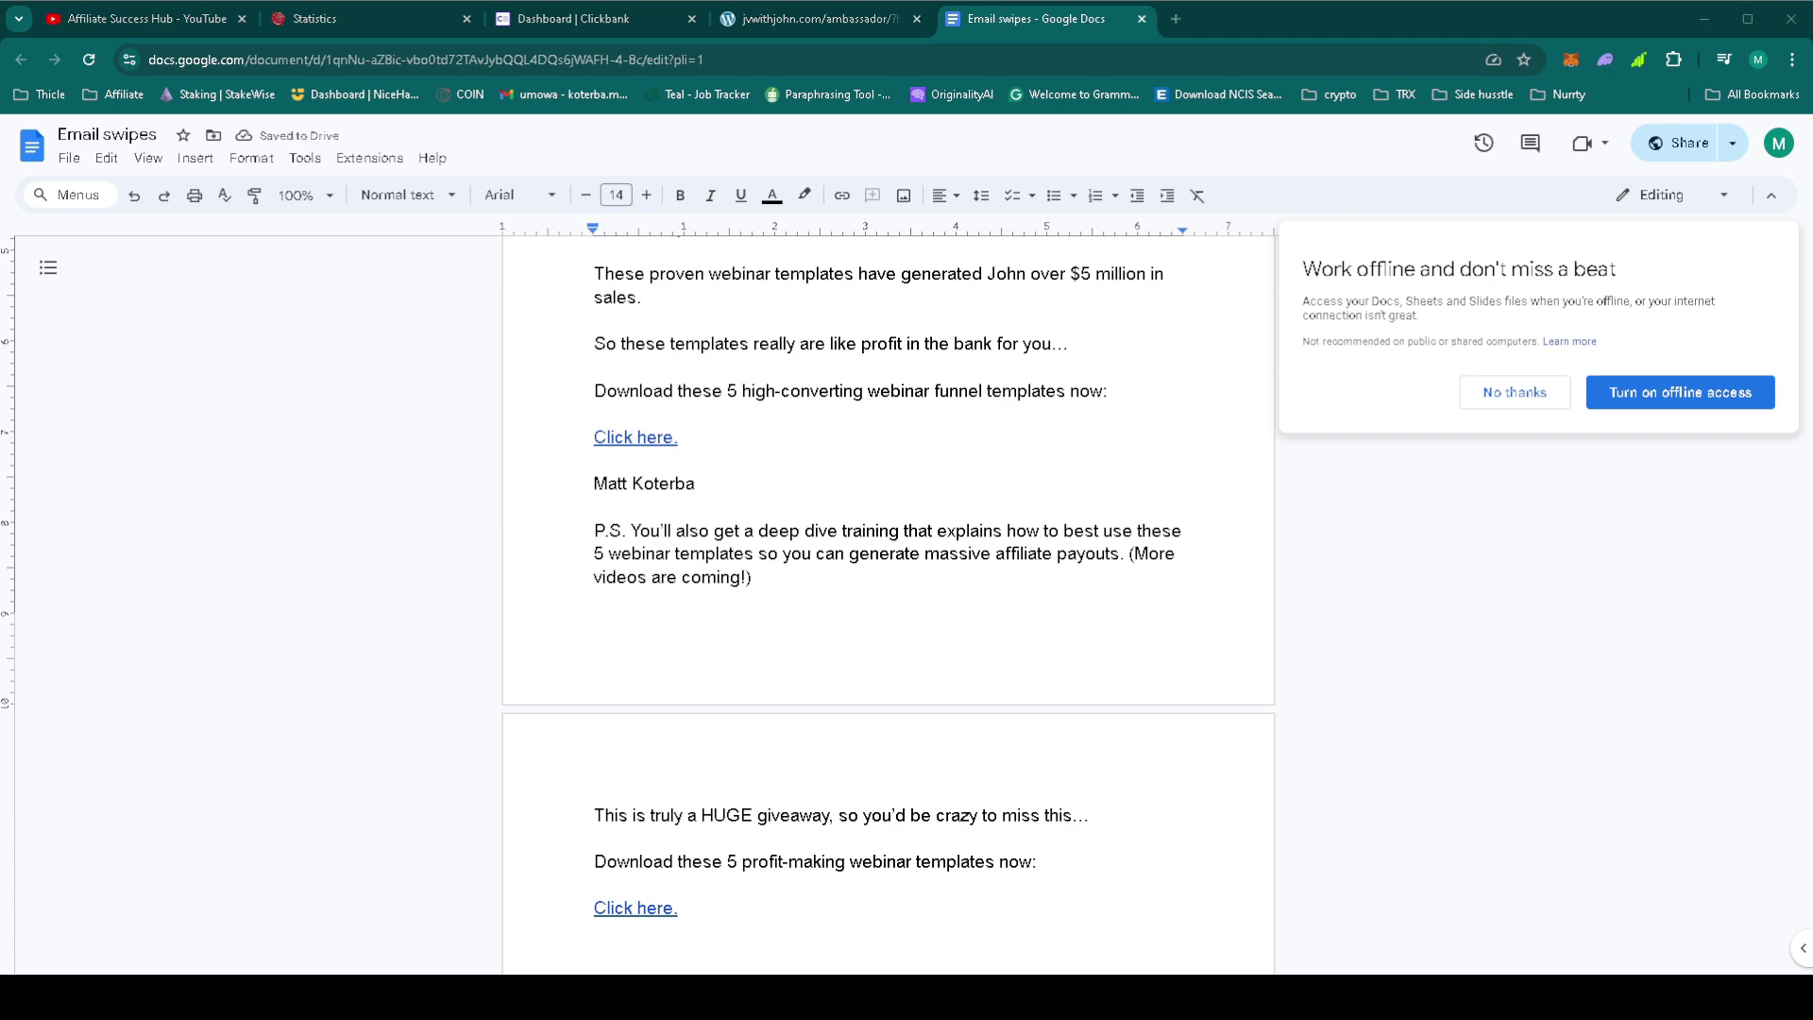
{"action": "scroll", "coordinate": [848, 731], "scroll_direction": "up", "scroll_amount": 7}
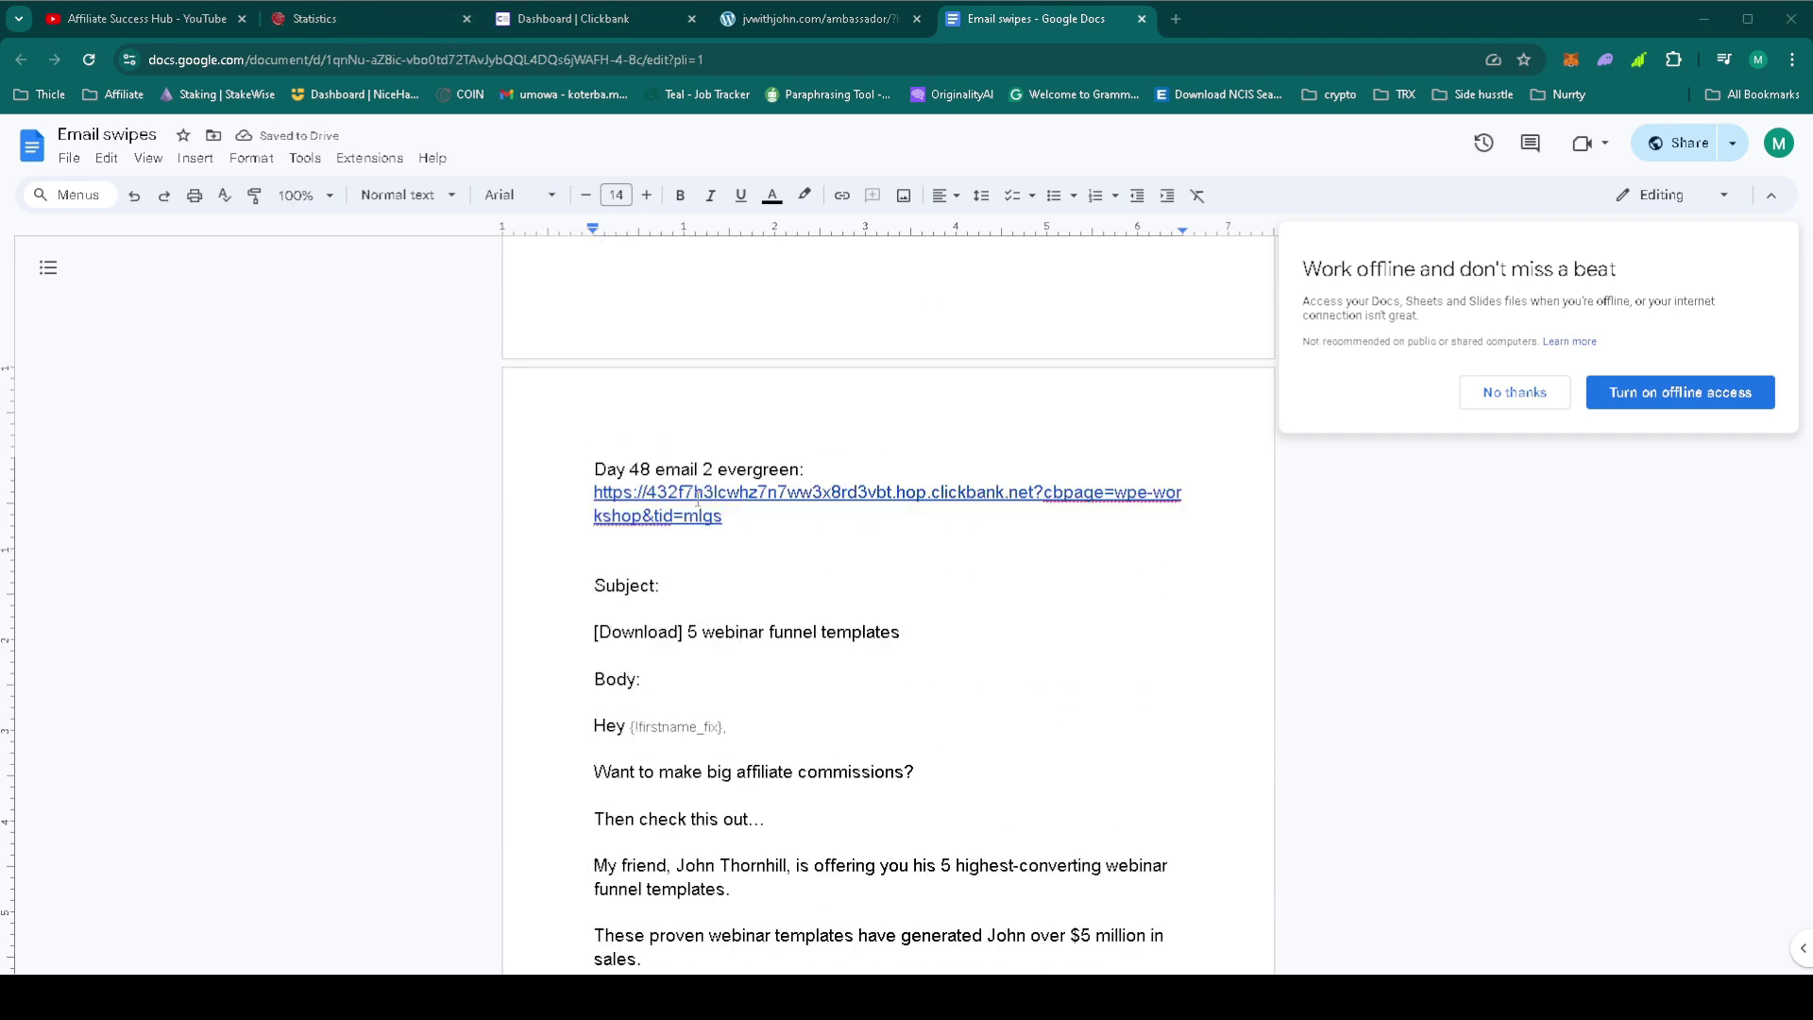
{"action": "left_click", "coordinate": [384, 17]}
- In Mailing System, select all 11600 leads for the mailing
{"action": "left_click", "coordinate": [805, 383]}
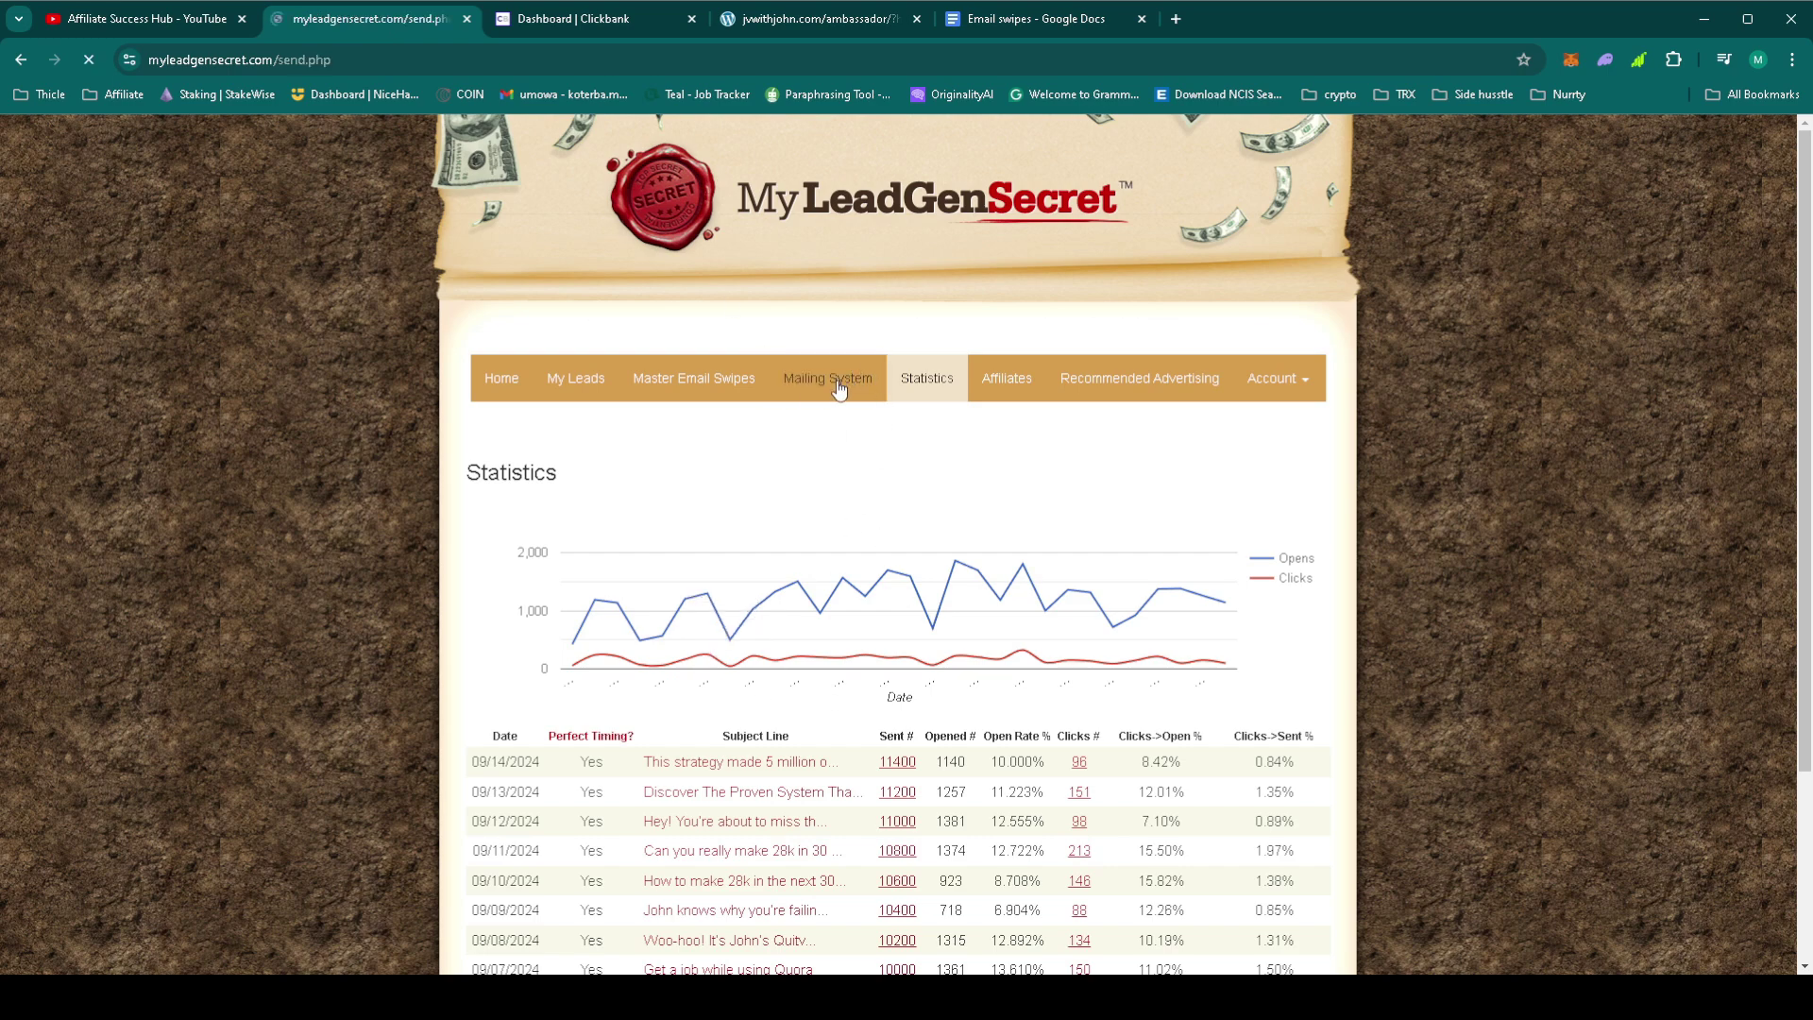
{"action": "left_click", "coordinate": [667, 704]}
{"action": "scroll", "coordinate": [786, 694], "scroll_direction": "down", "scroll_amount": 5}
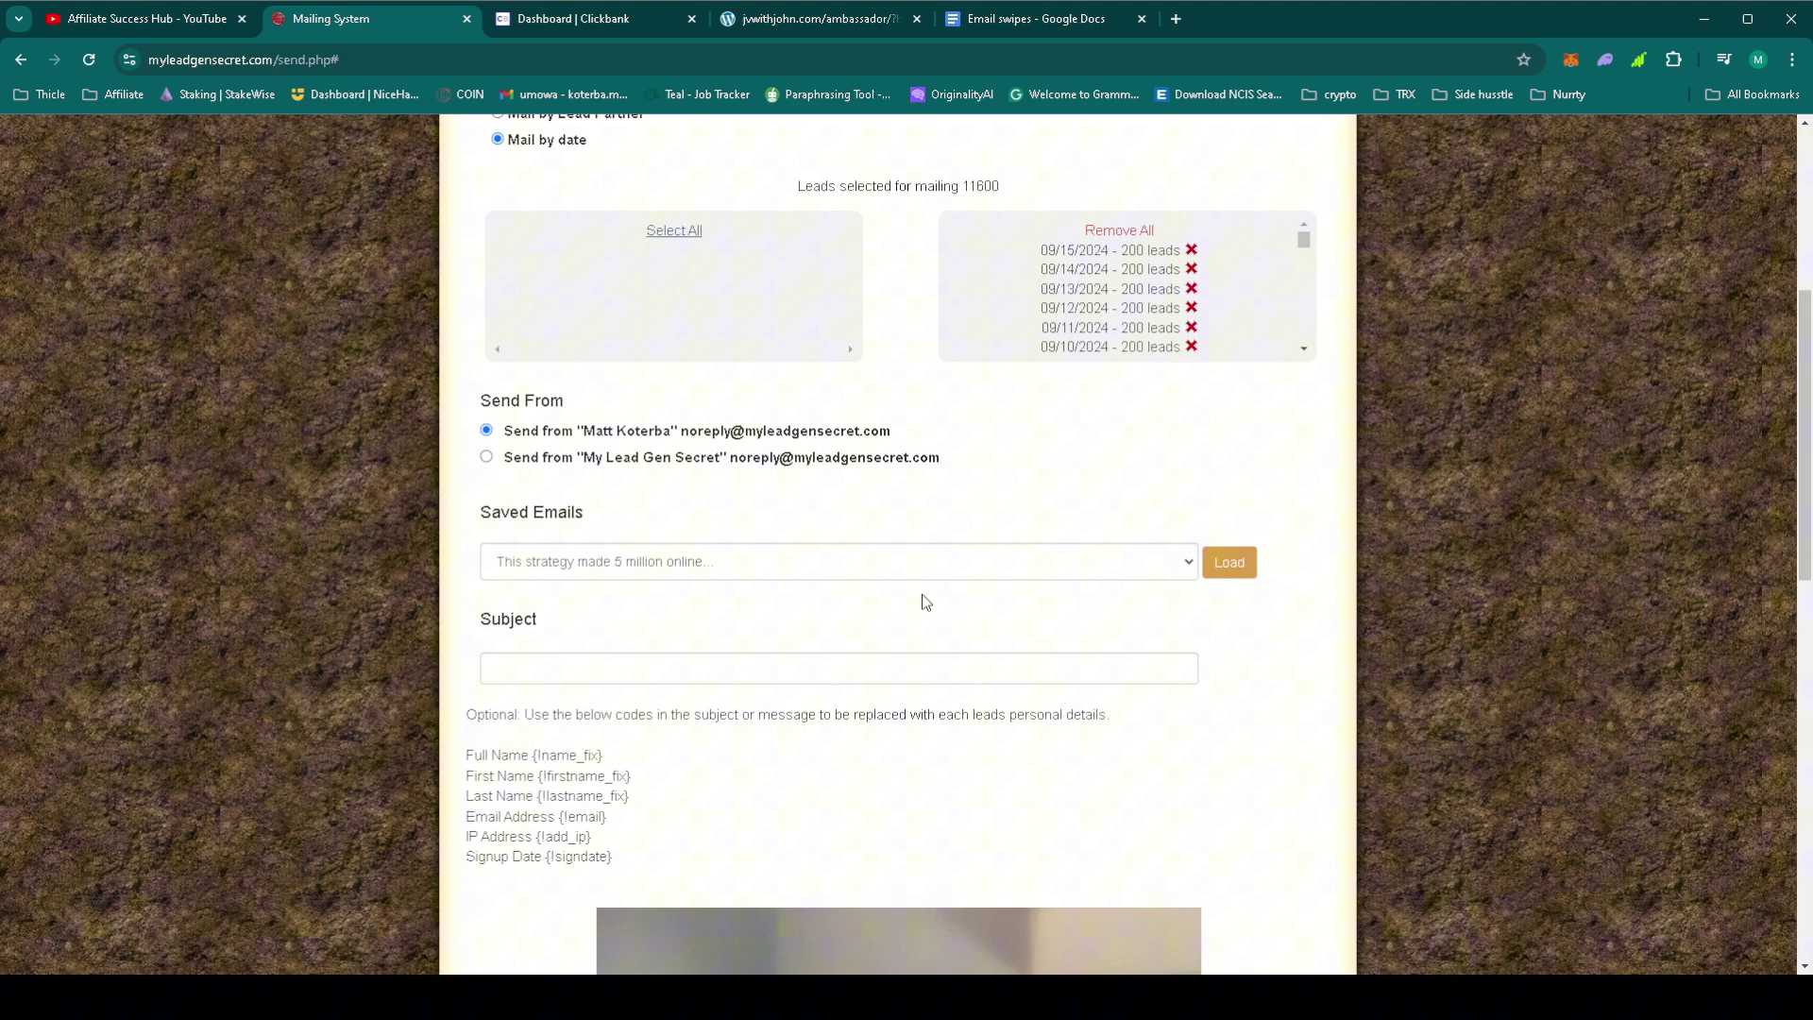
- Copy the email's subject line from the Doc into the Subject field, then select the body starting at Hey
{"action": "left_click", "coordinate": [992, 21]}
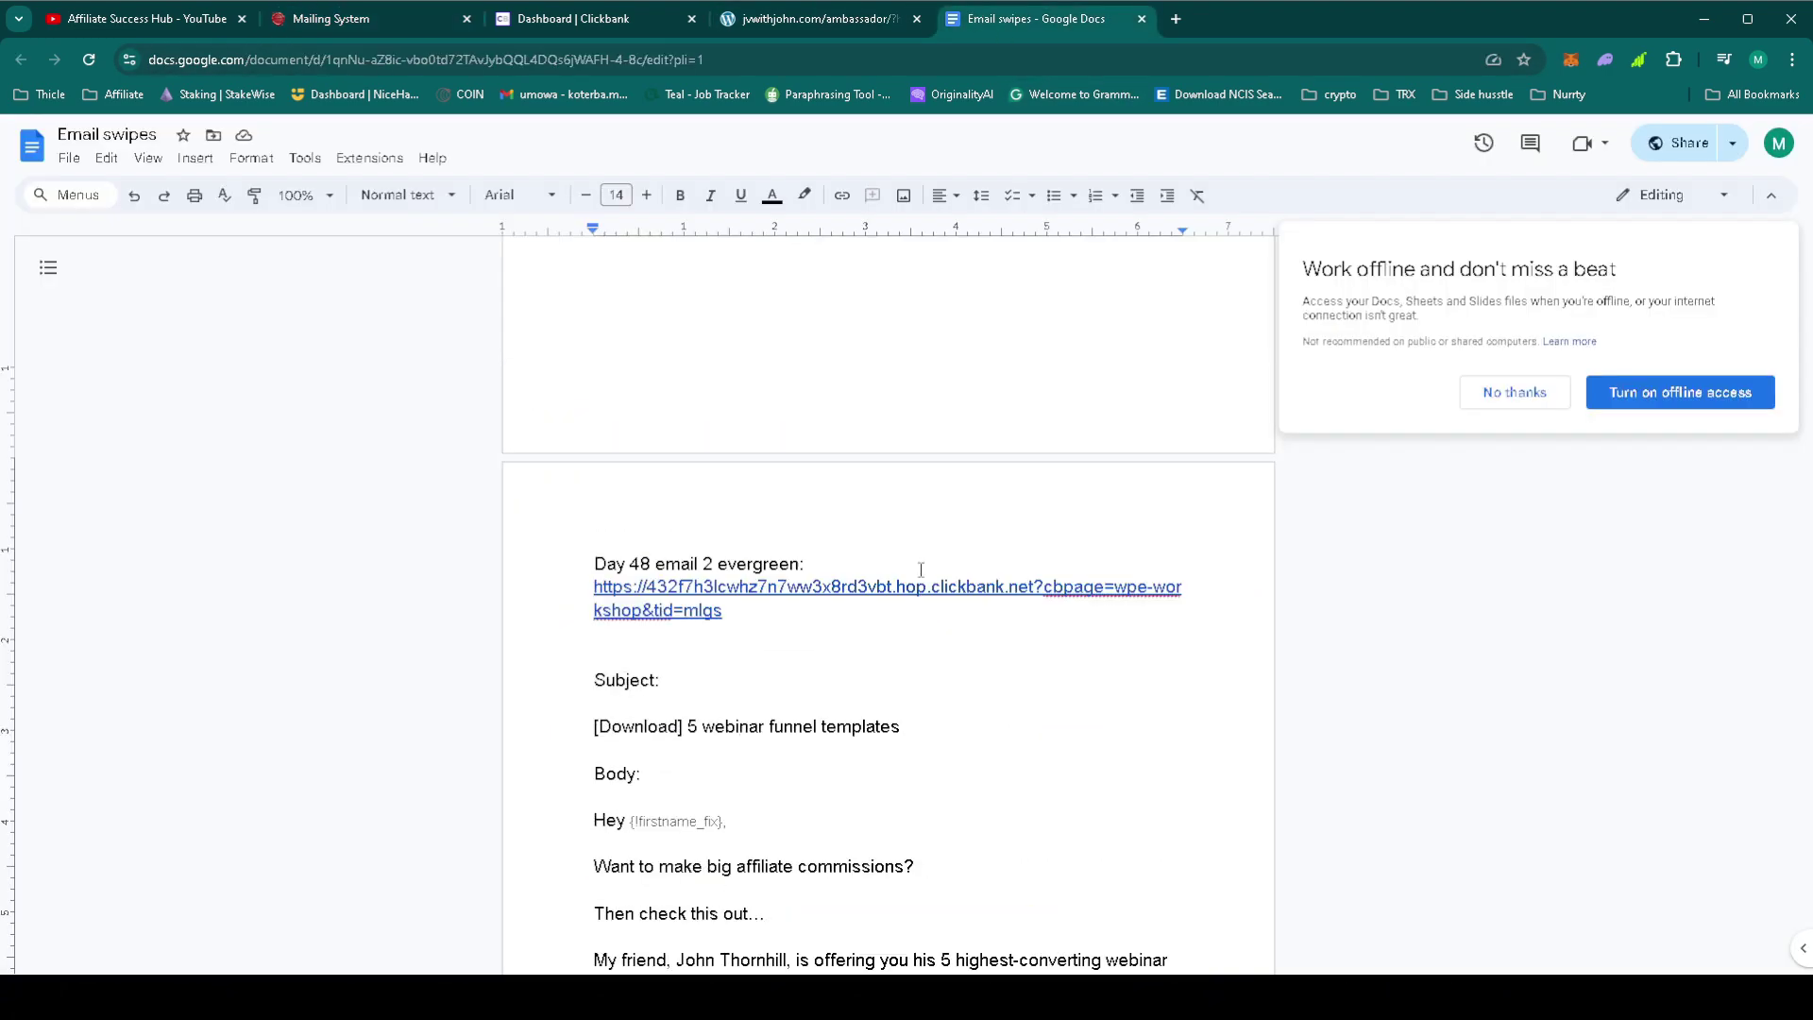
{"action": "left_click_drag", "start_coordinate": [587, 751], "coordinate": [578, 741]}
{"action": "key", "text": "ctrl+c"}
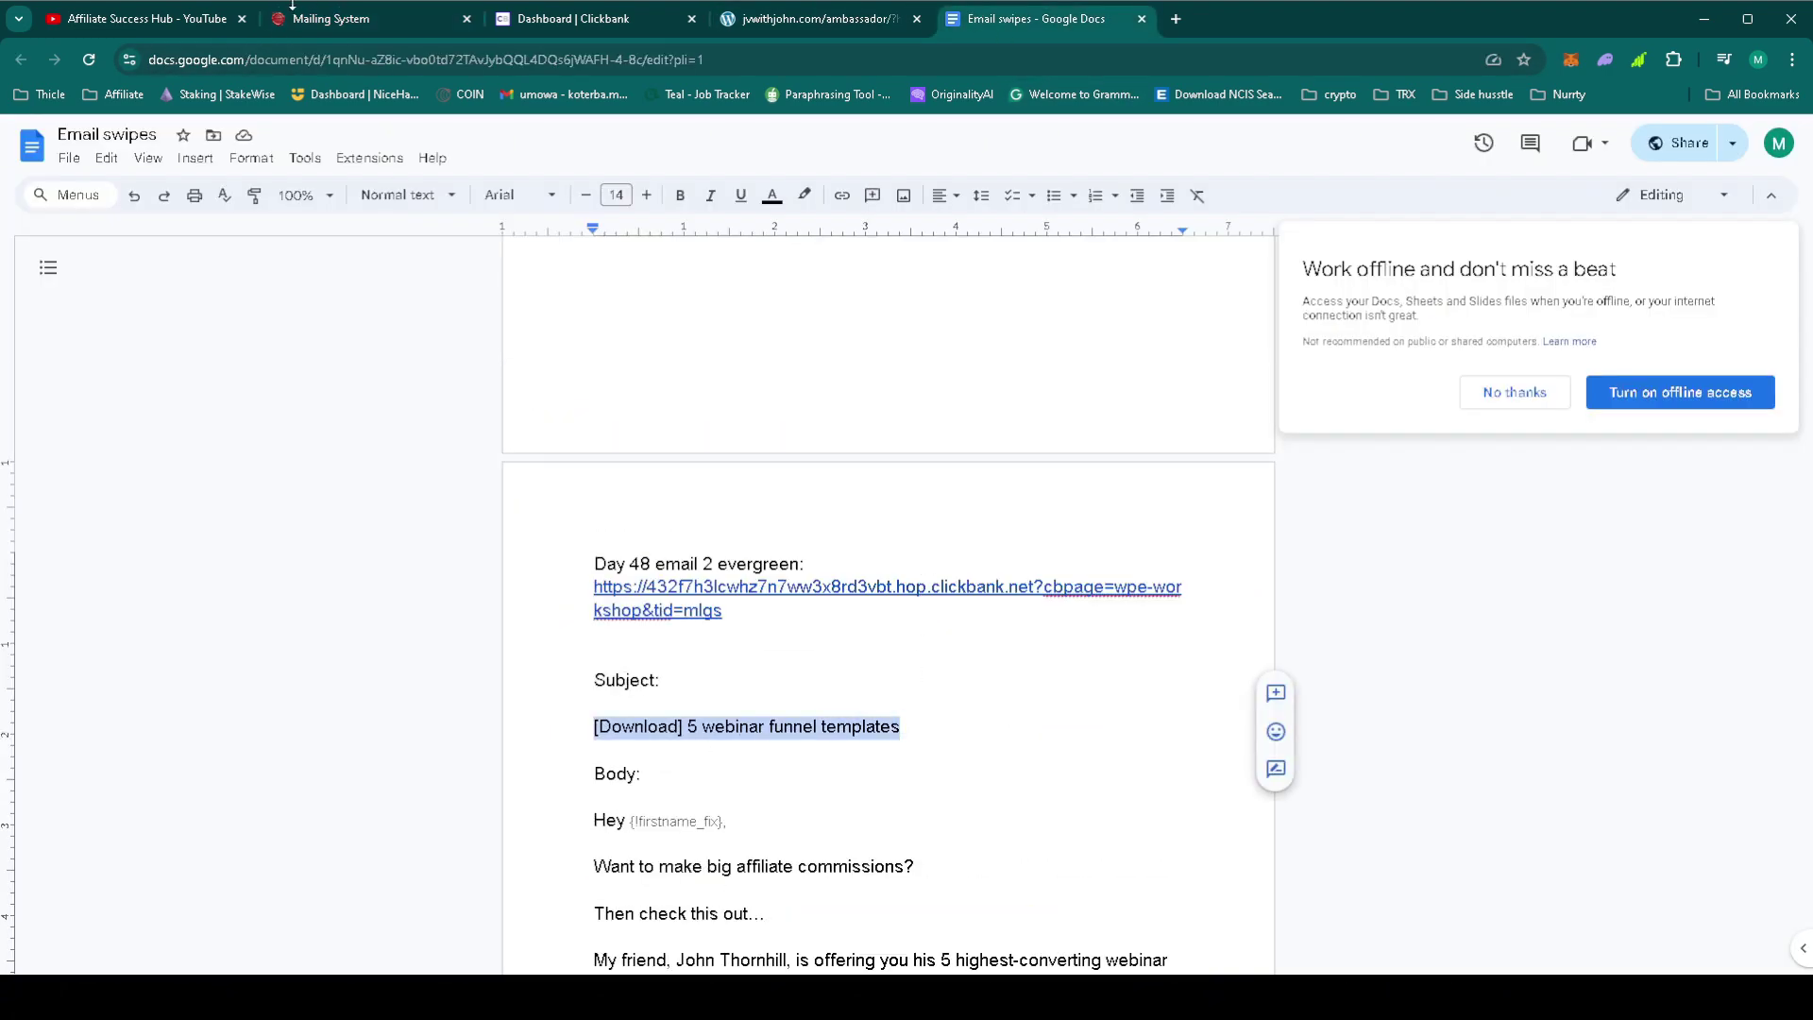
{"action": "left_click", "coordinate": [331, 19]}
{"action": "left_click", "coordinate": [573, 658]}
{"action": "key", "text": "ctrl+v"}
{"action": "scroll", "coordinate": [586, 668], "scroll_direction": "down", "scroll_amount": 10}
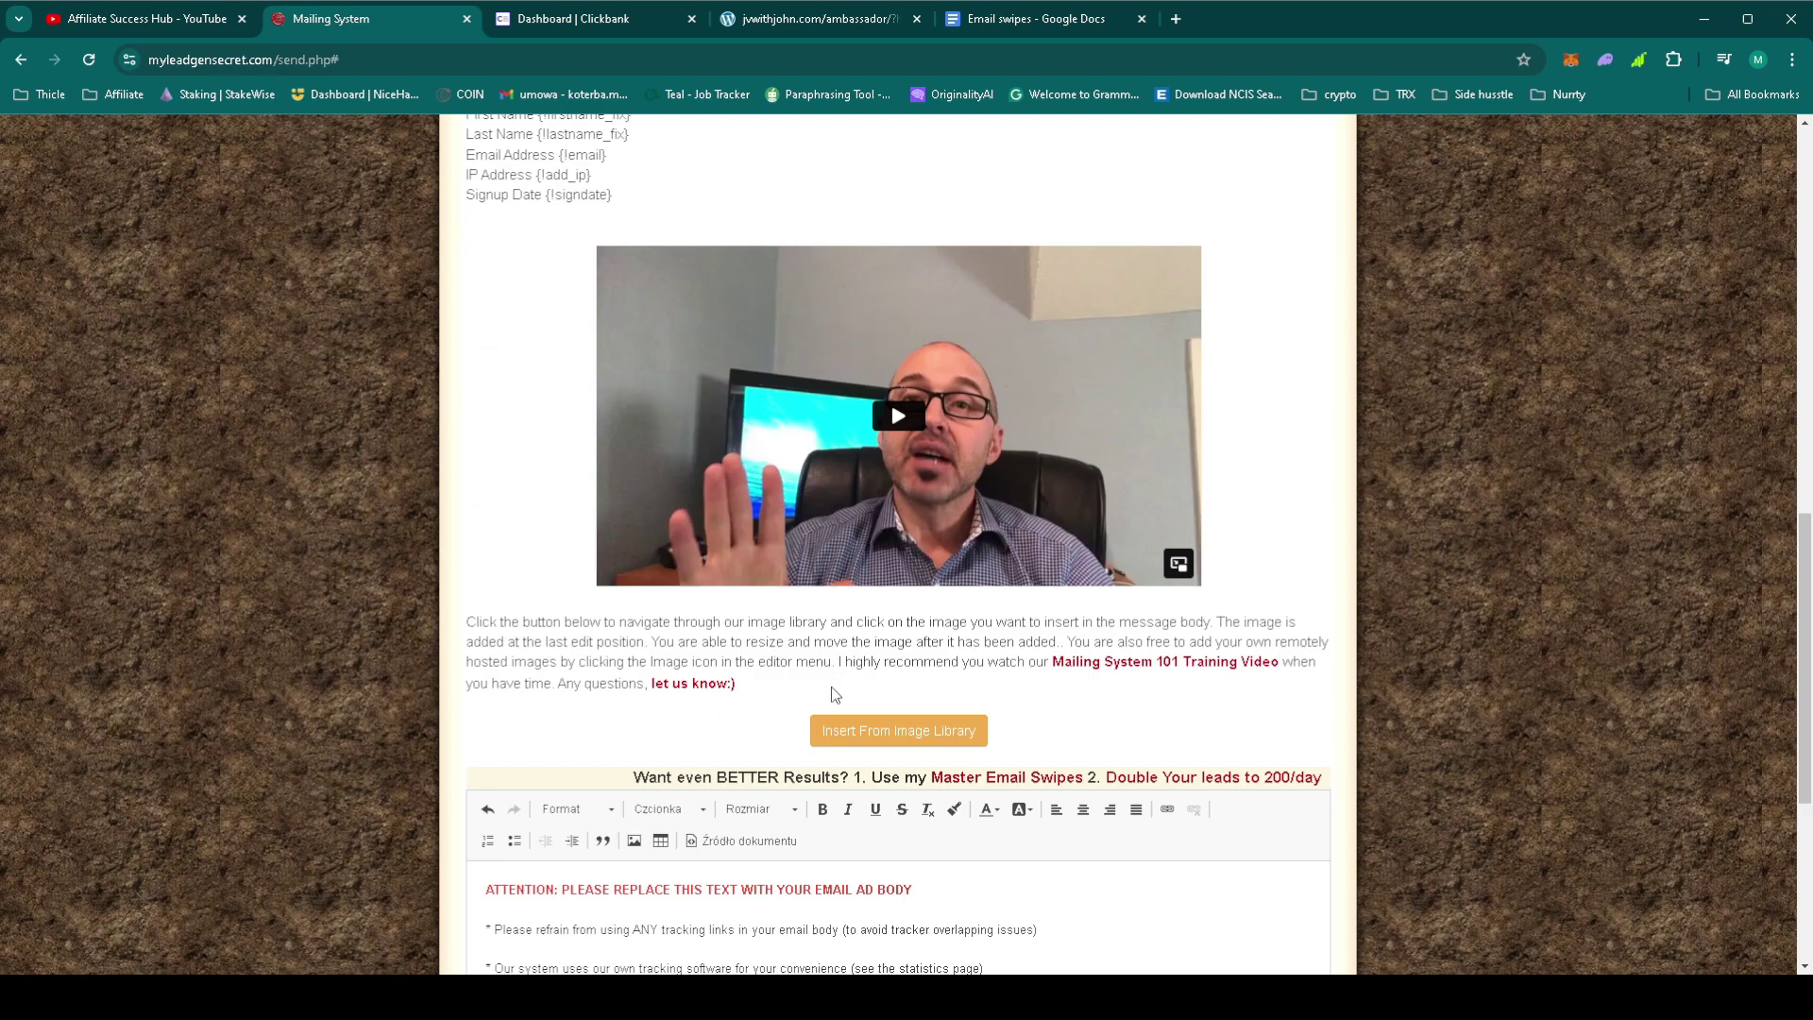
{"action": "left_click", "coordinate": [1088, 21]}
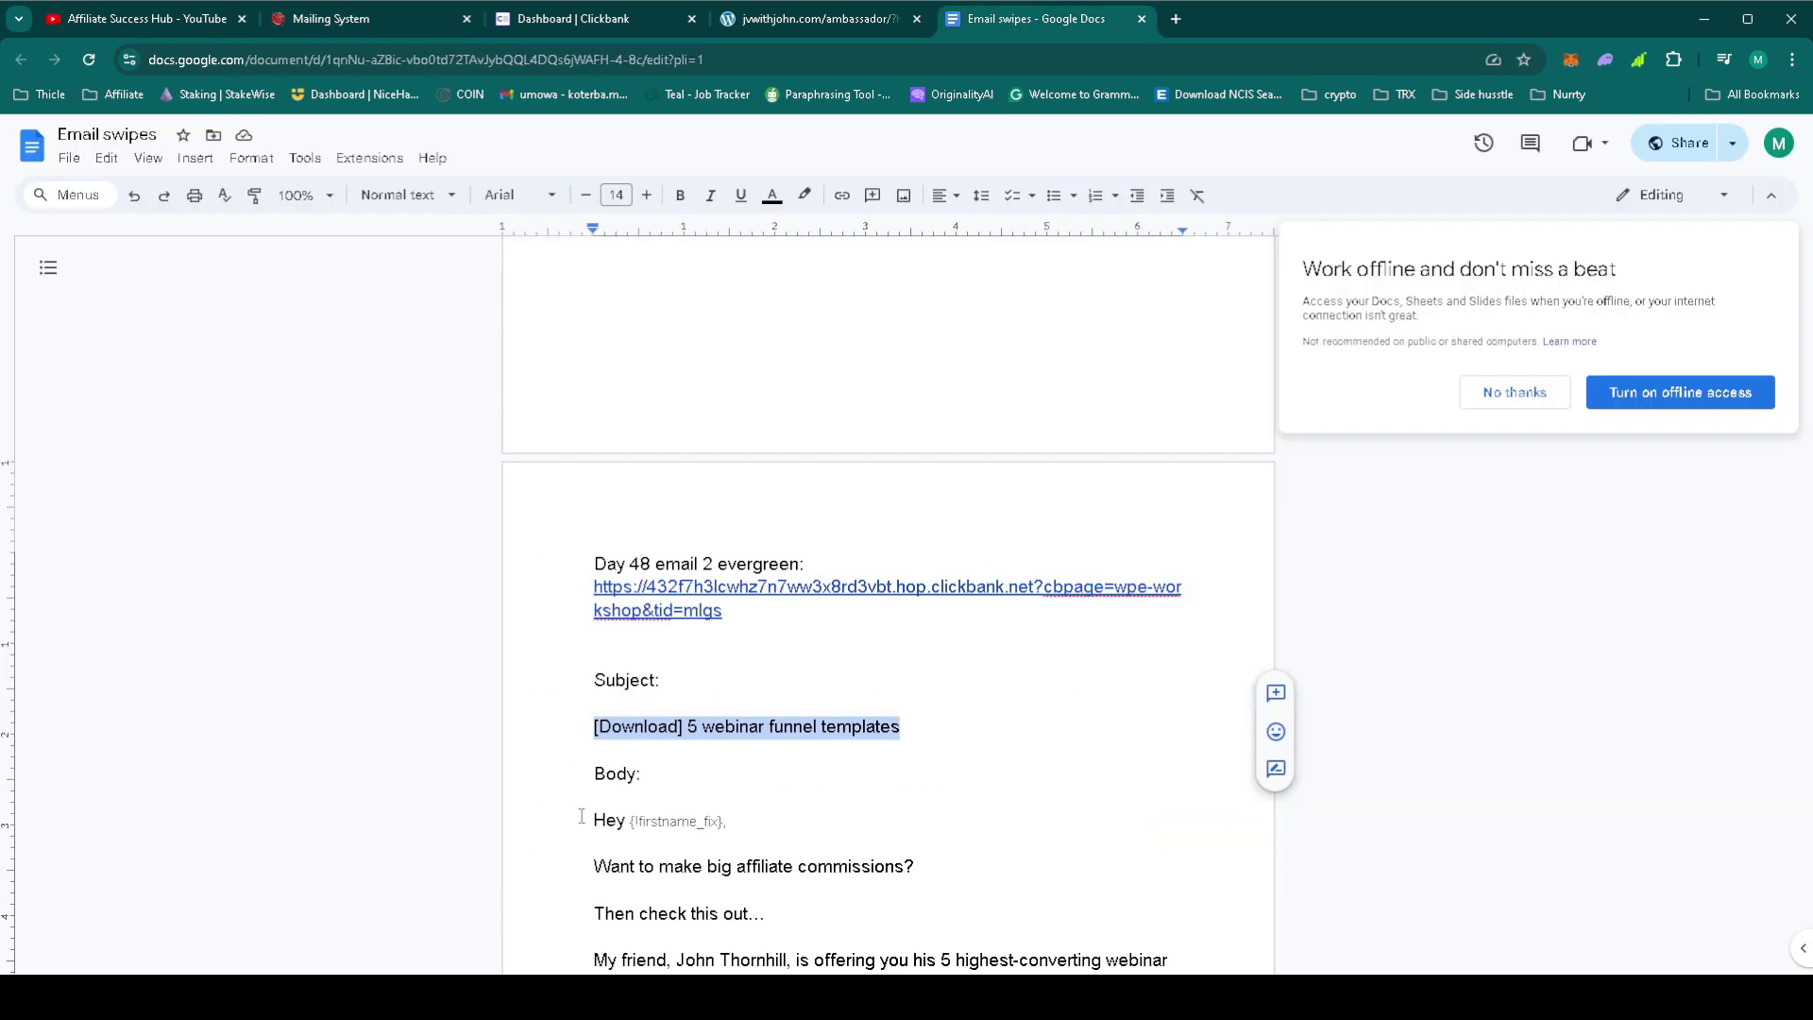
{"action": "left_click_drag", "start_coordinate": [583, 817], "coordinate": [830, 818]}
- Replace the message editor's placeholder text with the copied email body
{"action": "left_click", "coordinate": [365, 19]}
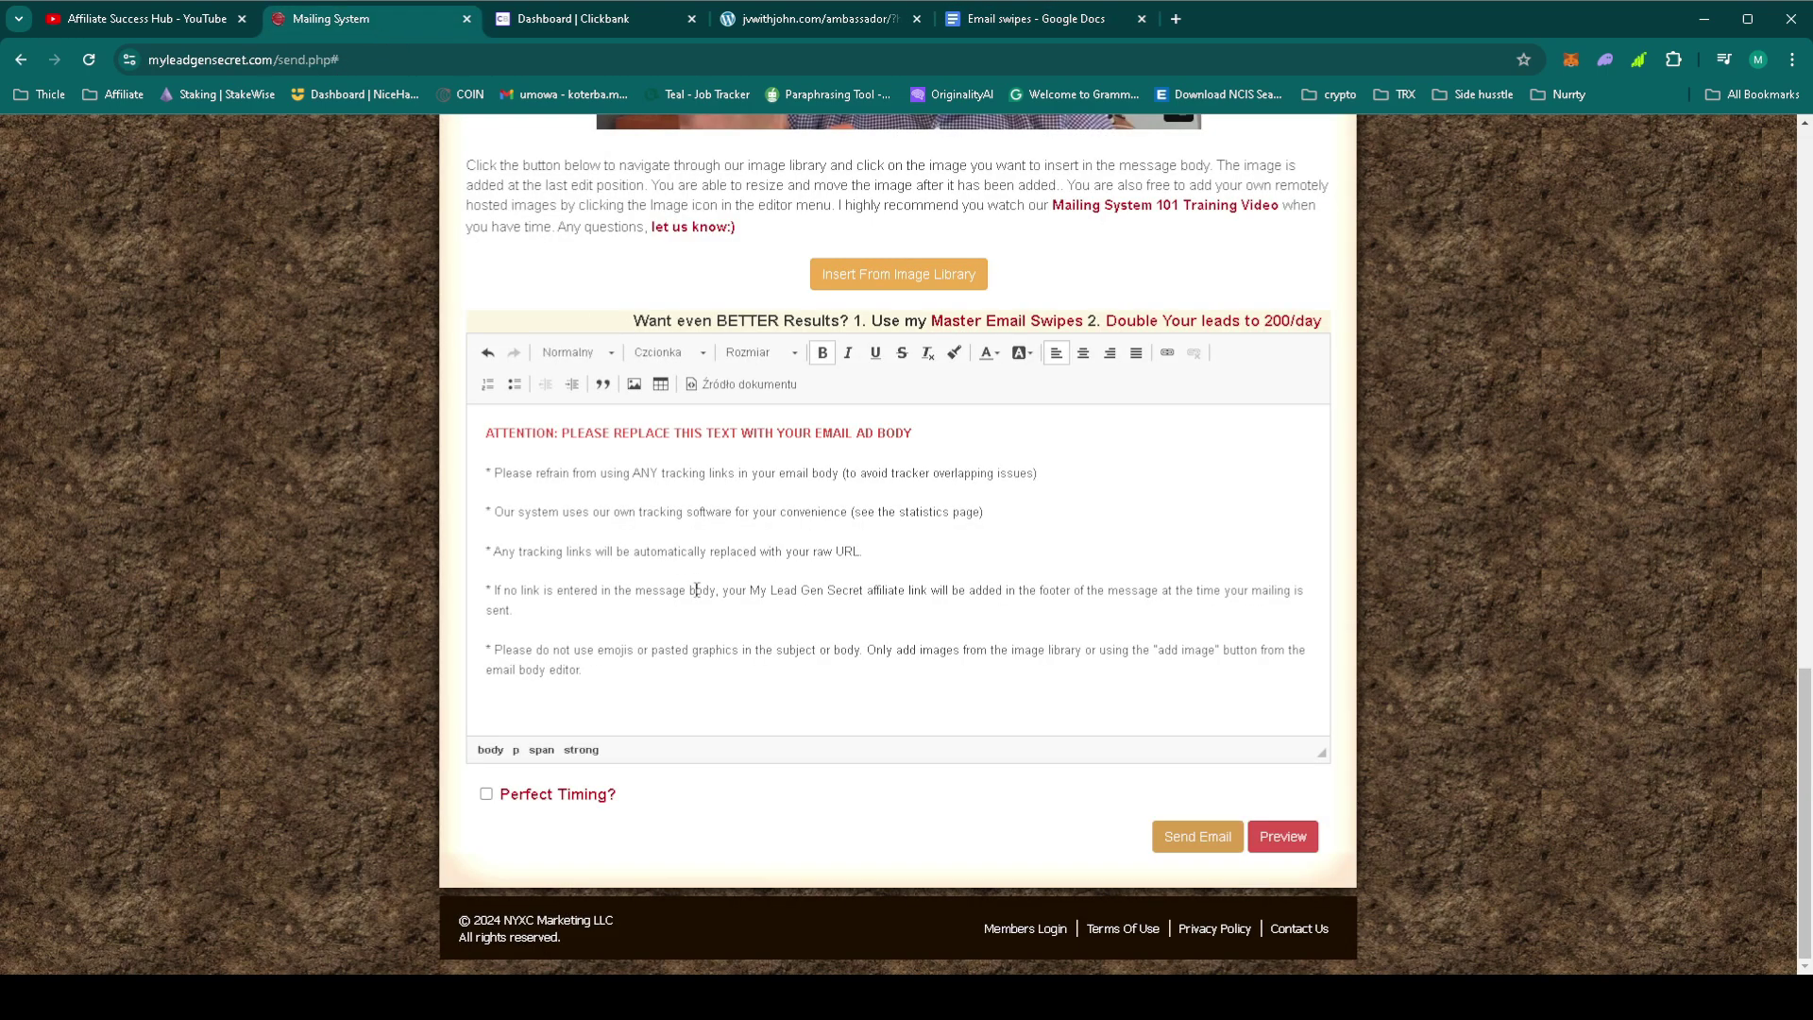
{"action": "left_click", "coordinate": [696, 591]}
{"action": "key", "text": "ctrl+a"}
{"action": "key", "text": "ctrl+v"}
- Remove bold formatting from the whole email body
{"action": "scroll", "coordinate": [699, 595], "scroll_direction": "up", "scroll_amount": 5}
{"action": "key", "text": "ctrl+a"}
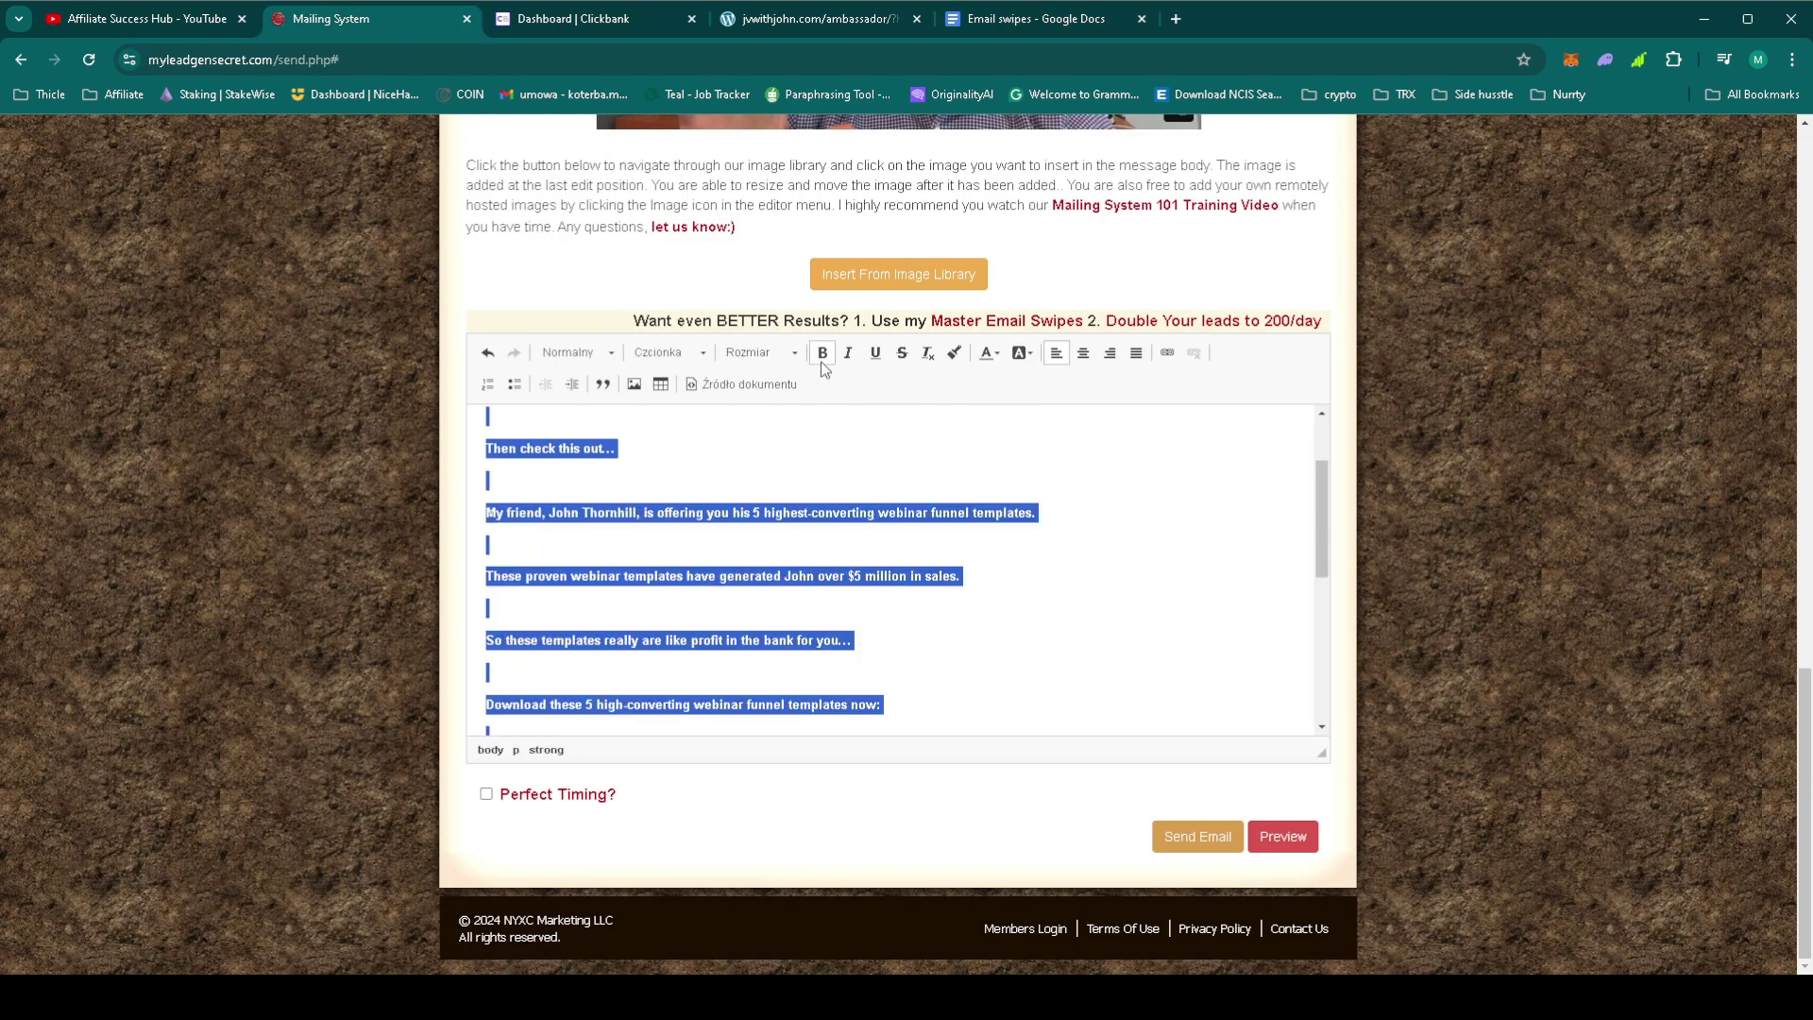
{"action": "left_click", "coordinate": [822, 354]}
{"action": "scroll", "coordinate": [790, 583], "scroll_direction": "up", "scroll_amount": 2}
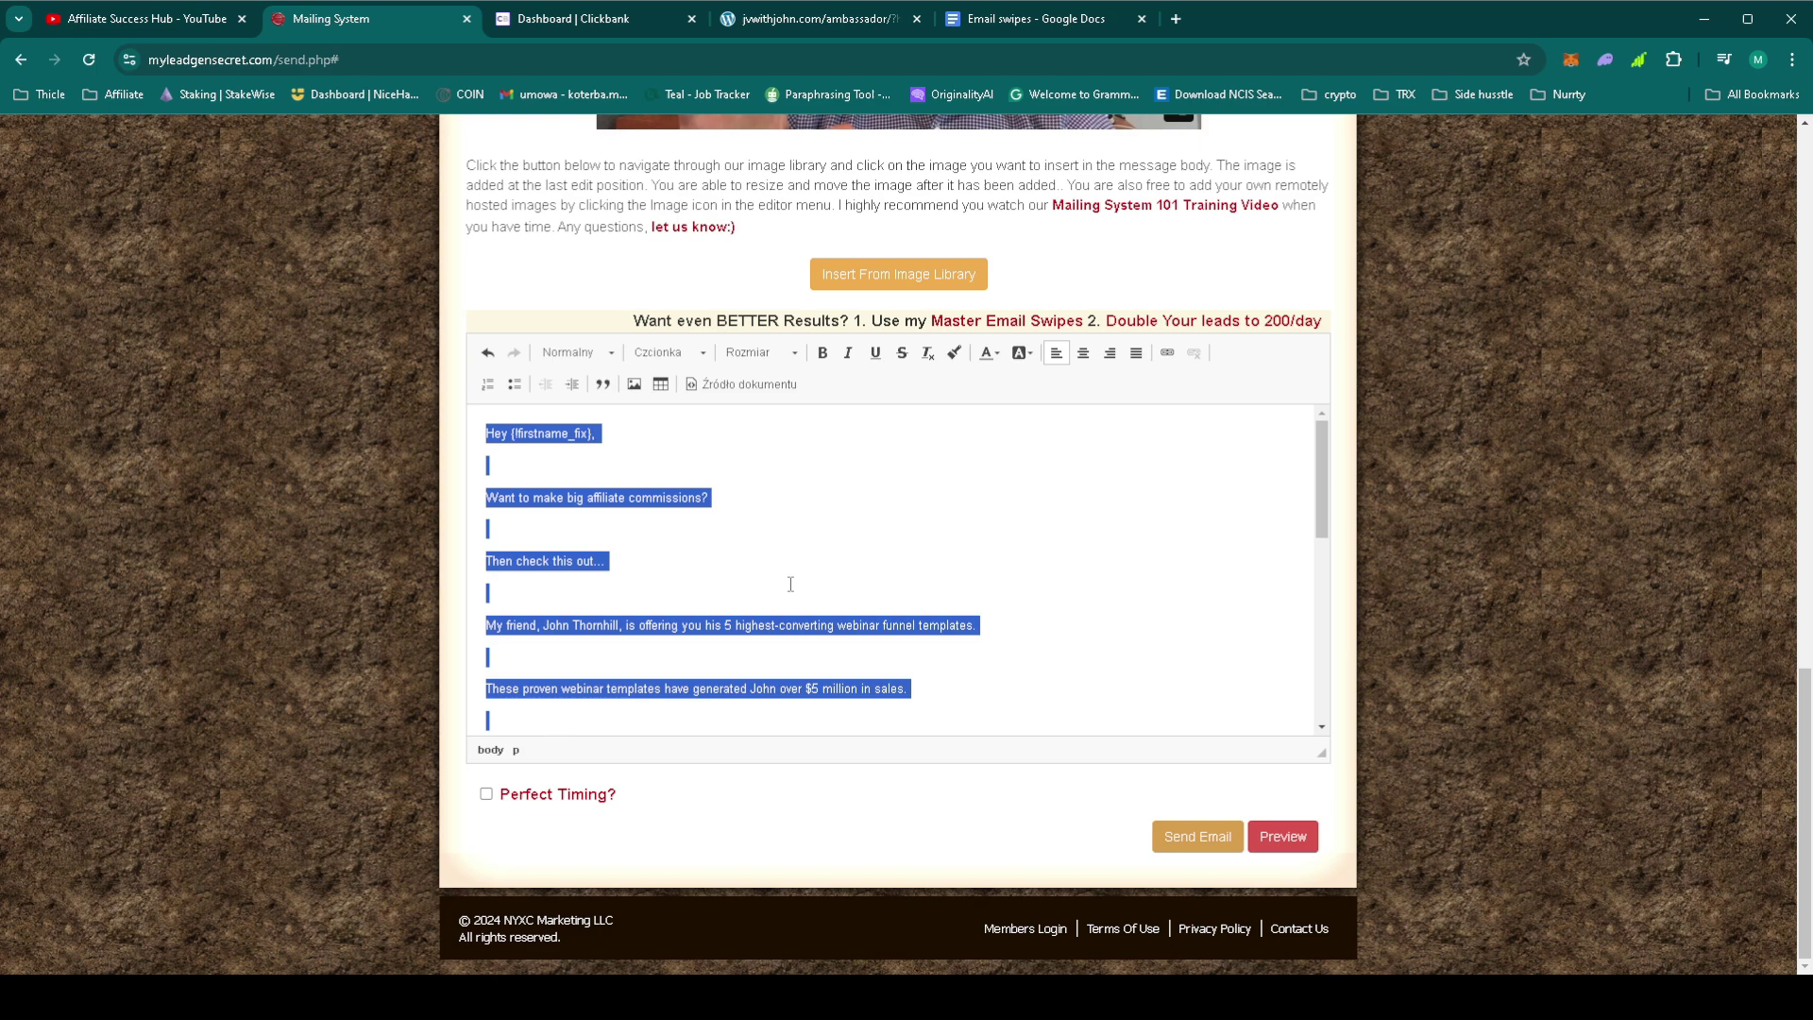
{"action": "left_click", "coordinate": [791, 583]}
- Make the 'Click here.' link text bold
{"action": "scroll", "coordinate": [769, 579], "scroll_direction": "down", "scroll_amount": 3}
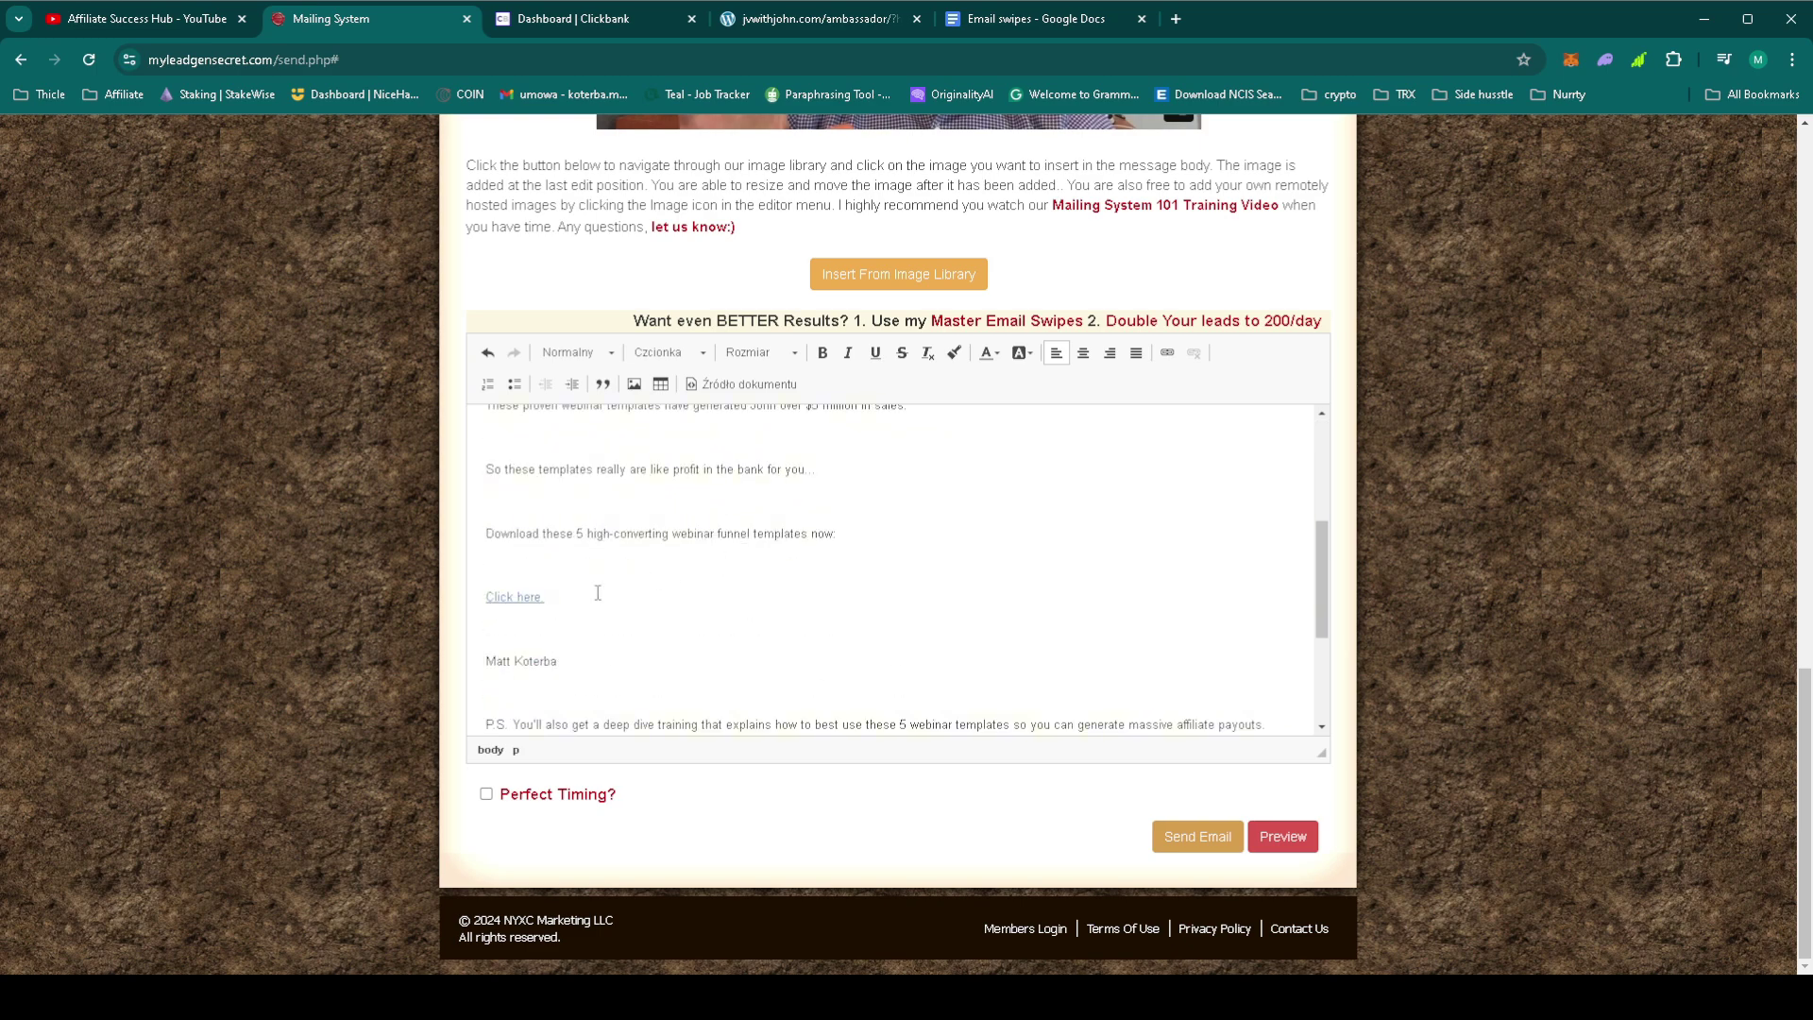
{"action": "left_click_drag", "start_coordinate": [598, 592], "coordinate": [485, 601]}
{"action": "key", "text": "ctrl+b"}
{"action": "left_click", "coordinate": [732, 595]}
{"action": "scroll", "coordinate": [732, 595], "scroll_direction": "down", "scroll_amount": 2}
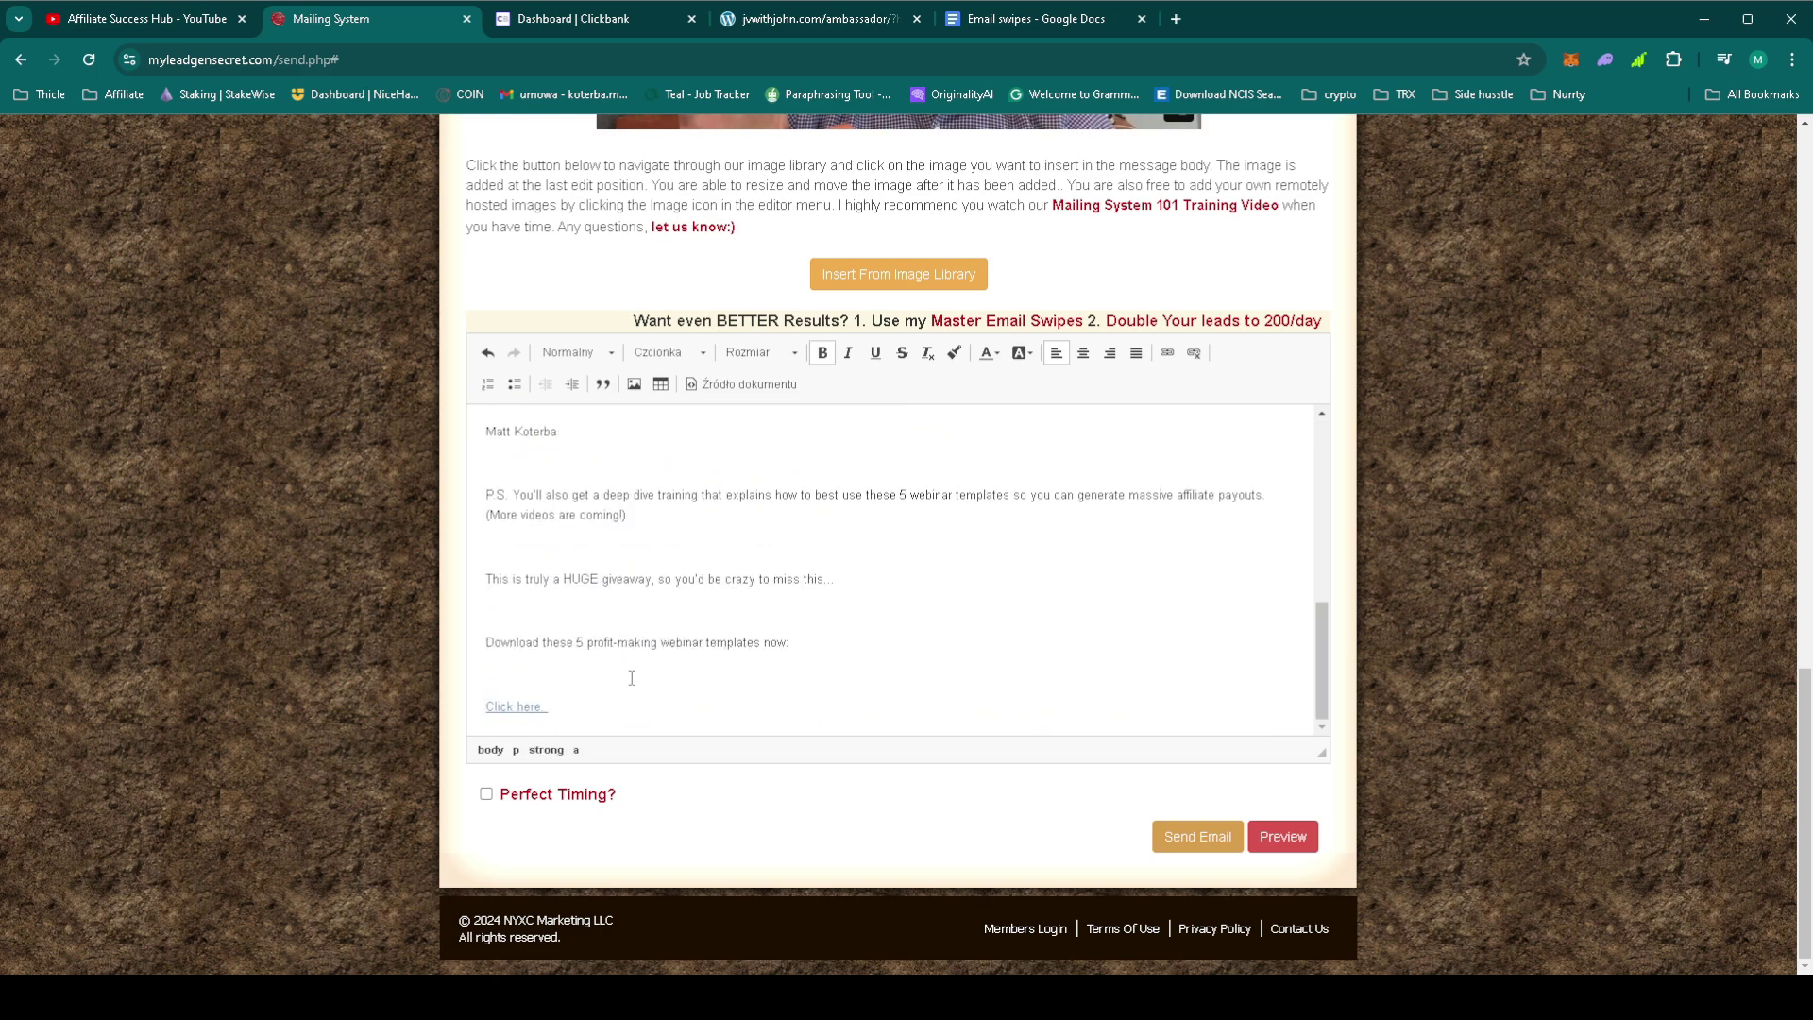
{"action": "left_click_drag", "start_coordinate": [609, 703], "coordinate": [434, 688]}
- Enable Perfect Timing and send the webinar-templates email to the selected leads
{"action": "left_click", "coordinate": [484, 805]}
{"action": "scroll", "coordinate": [724, 744], "scroll_direction": "up", "scroll_amount": 3}
{"action": "scroll", "coordinate": [723, 739], "scroll_direction": "up", "scroll_amount": 1}
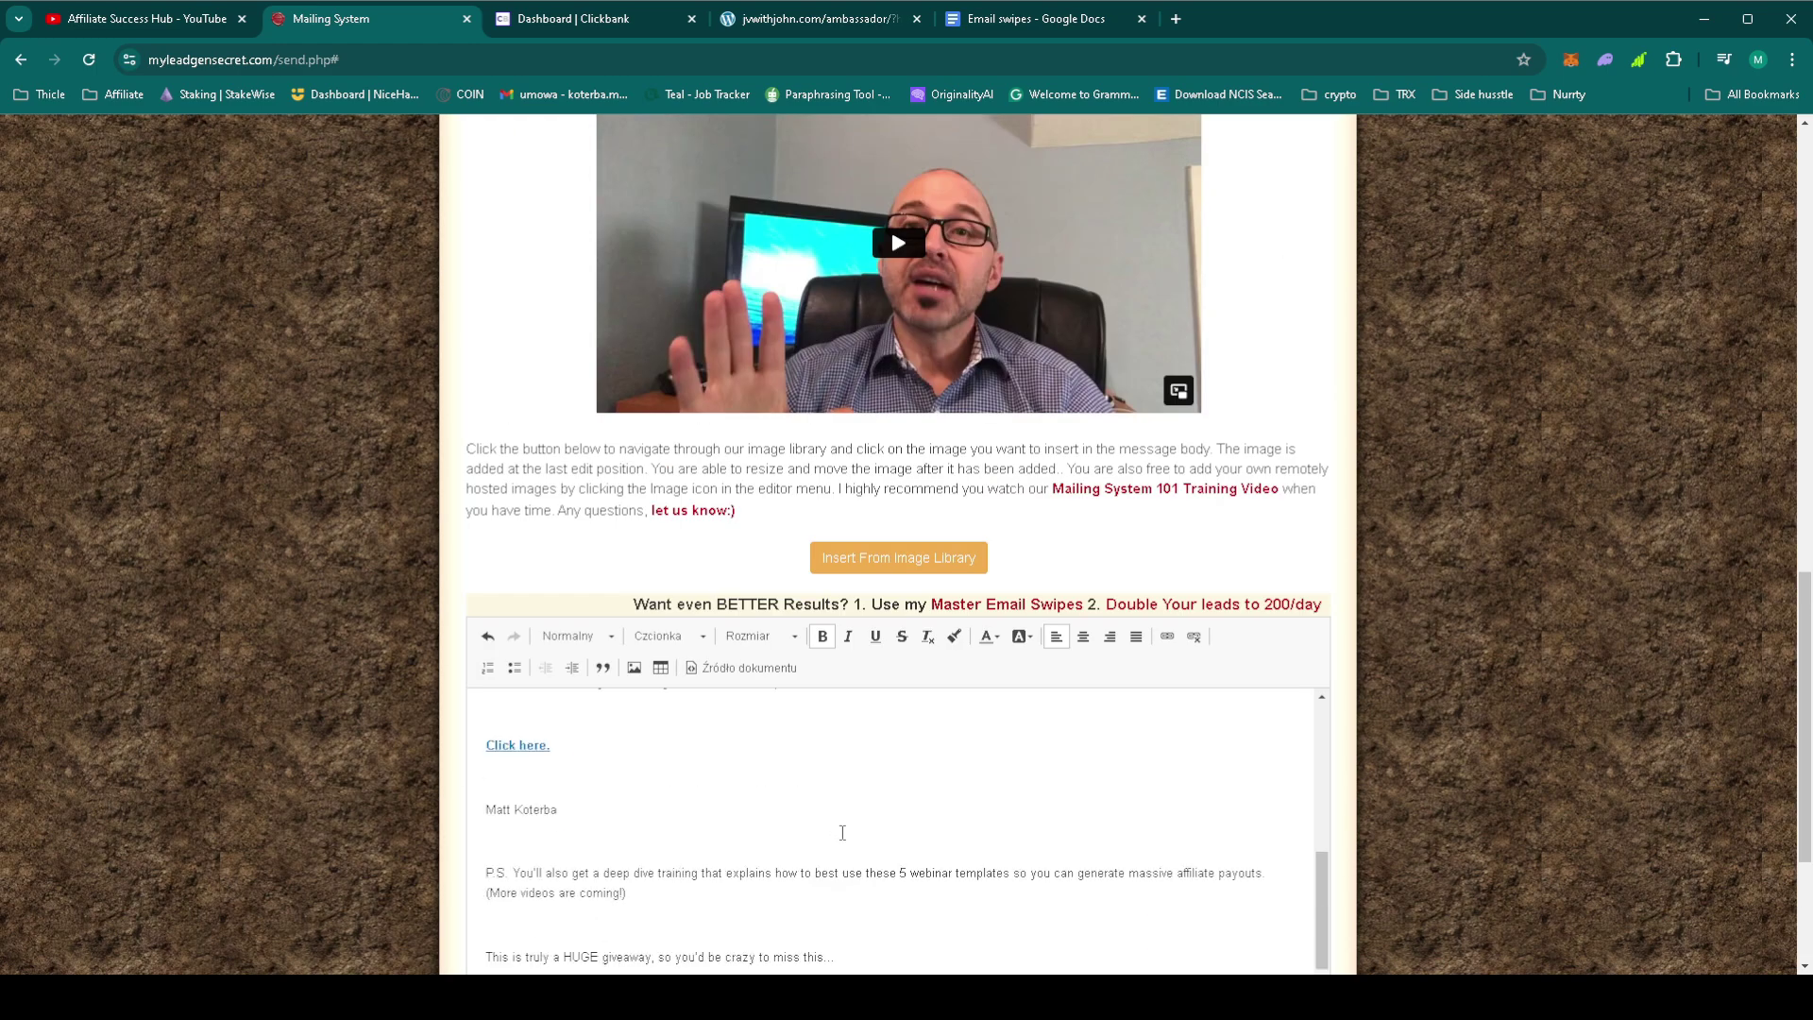
{"action": "scroll", "coordinate": [722, 739], "scroll_direction": "down", "scroll_amount": 4}
{"action": "left_click", "coordinate": [1197, 837]}
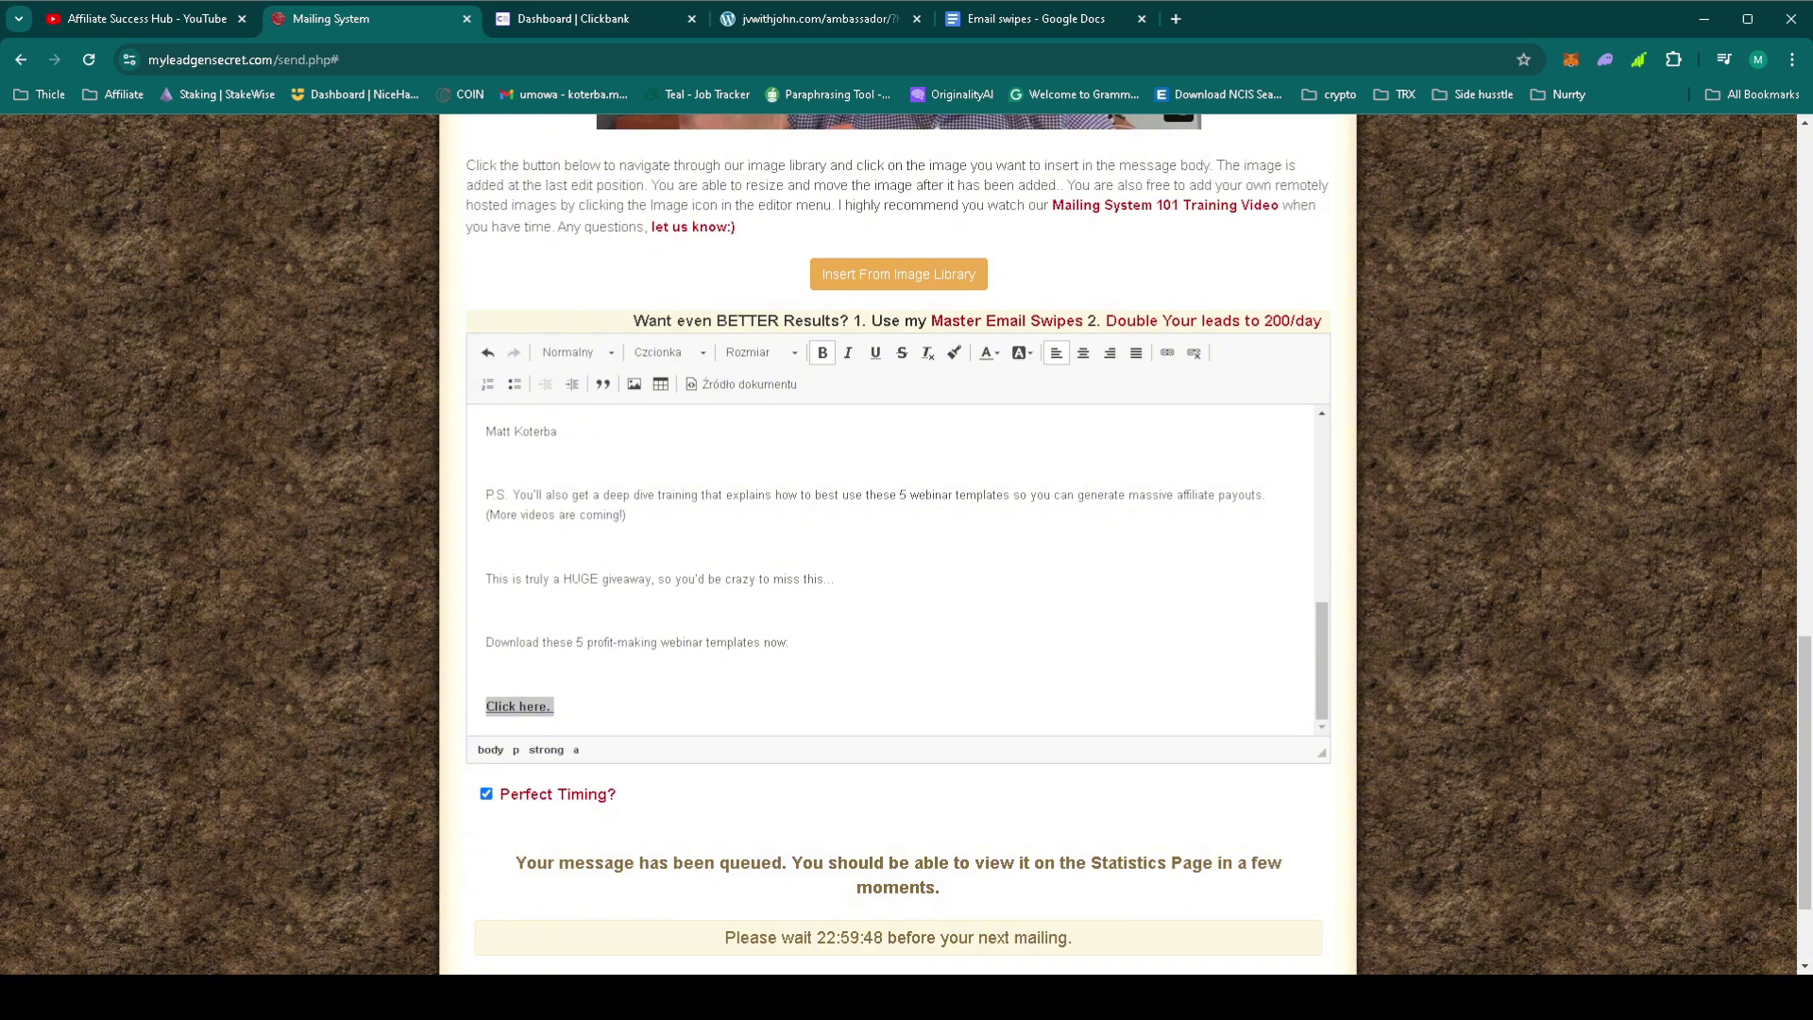
- Return to the Affiliate Success Hub channel page on YouTube
{"action": "left_click", "coordinate": [146, 18]}
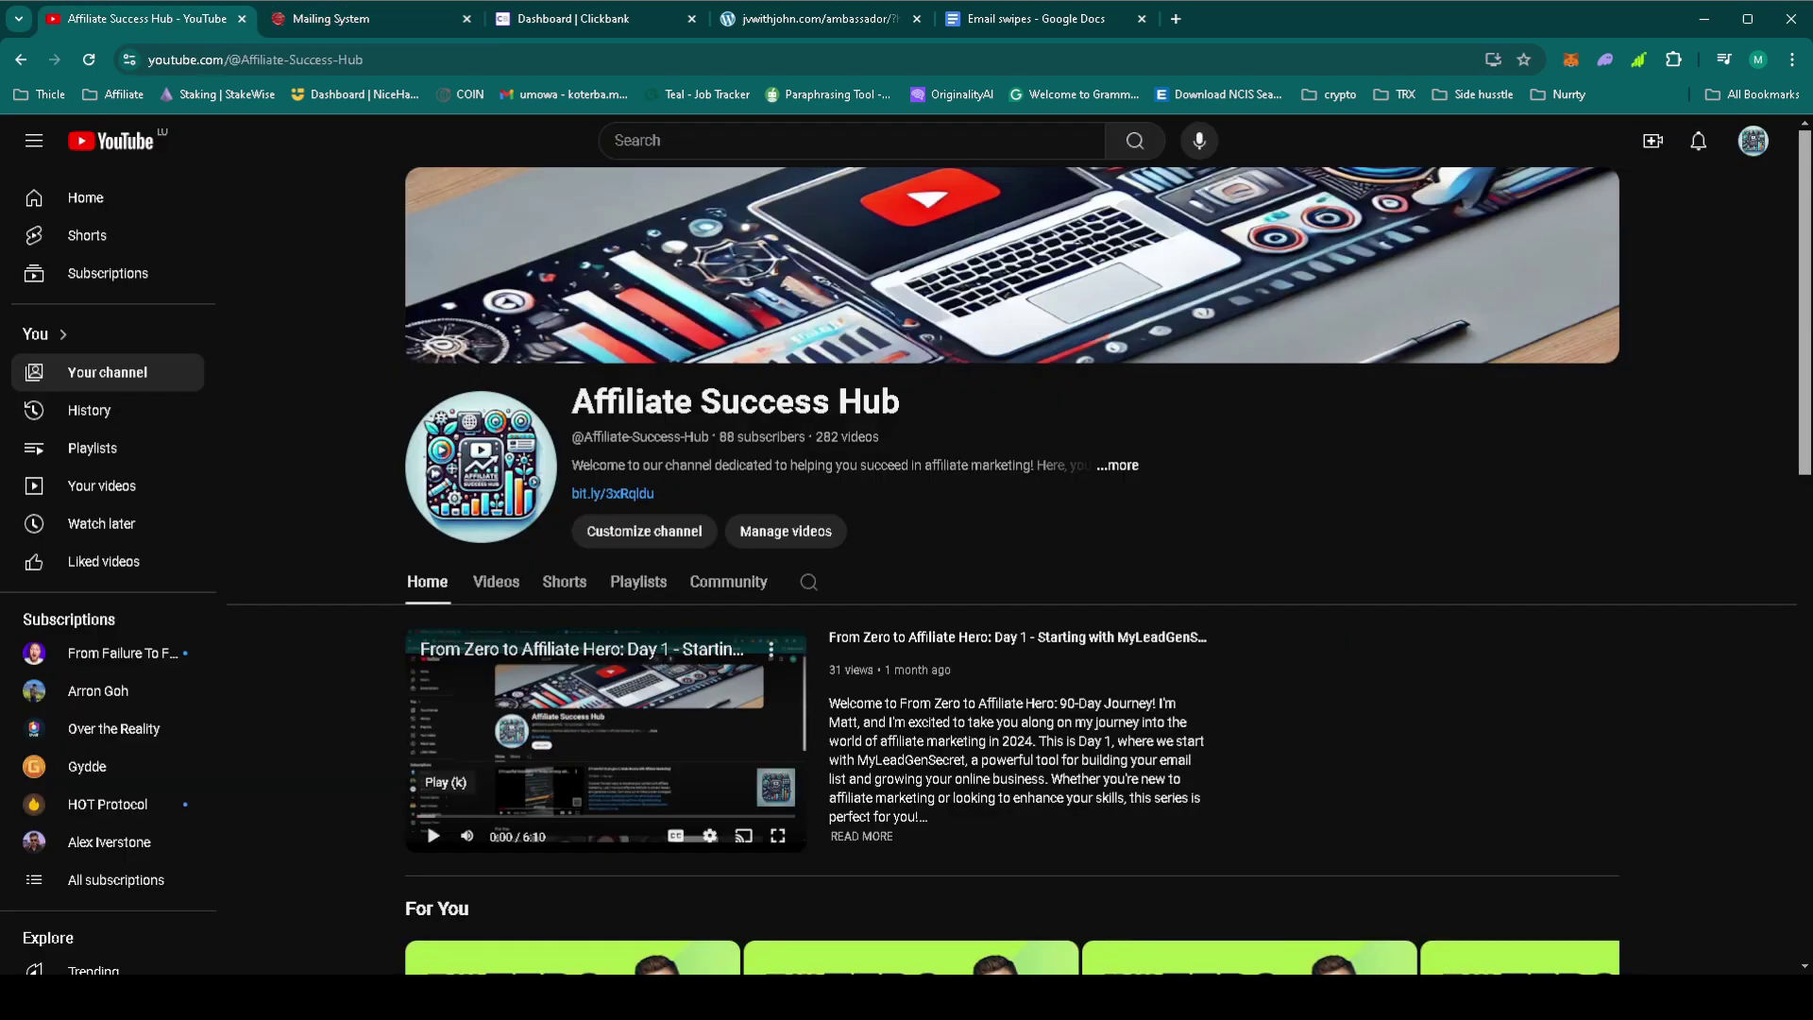